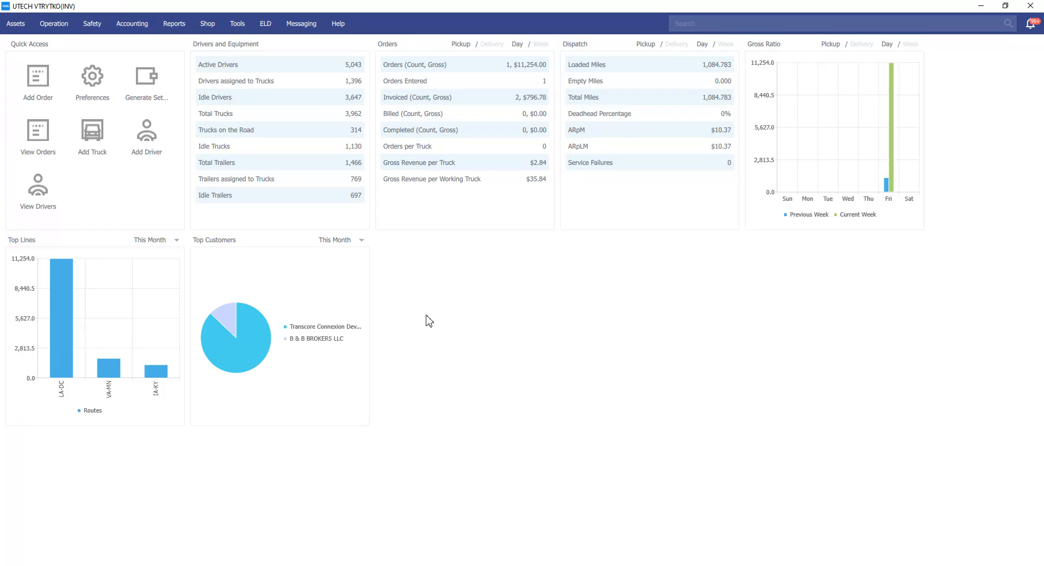
Open Generate Settlements and turn on Send Settlements.
left_click(143, 25)
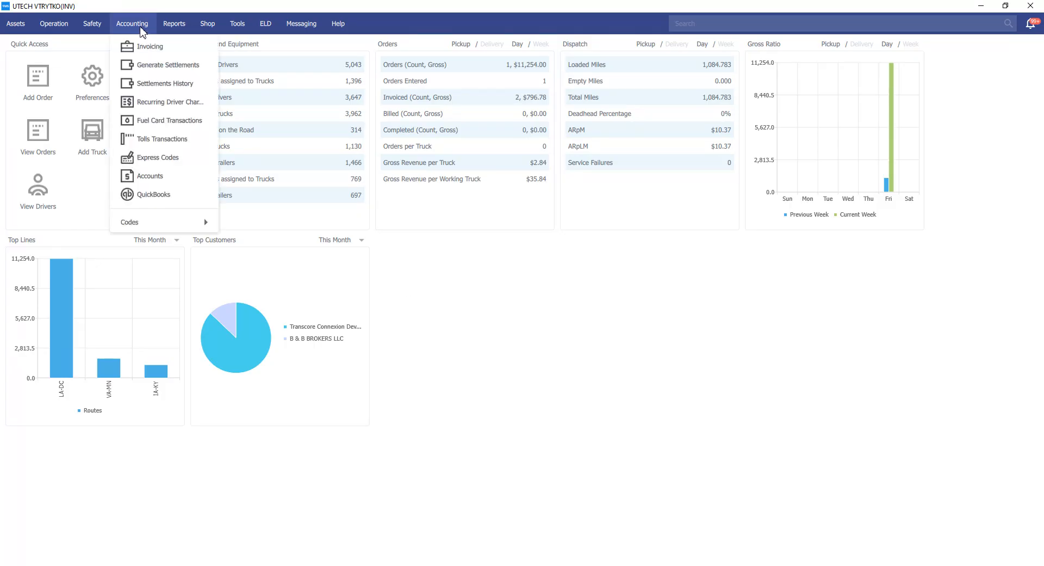
left_click(181, 67)
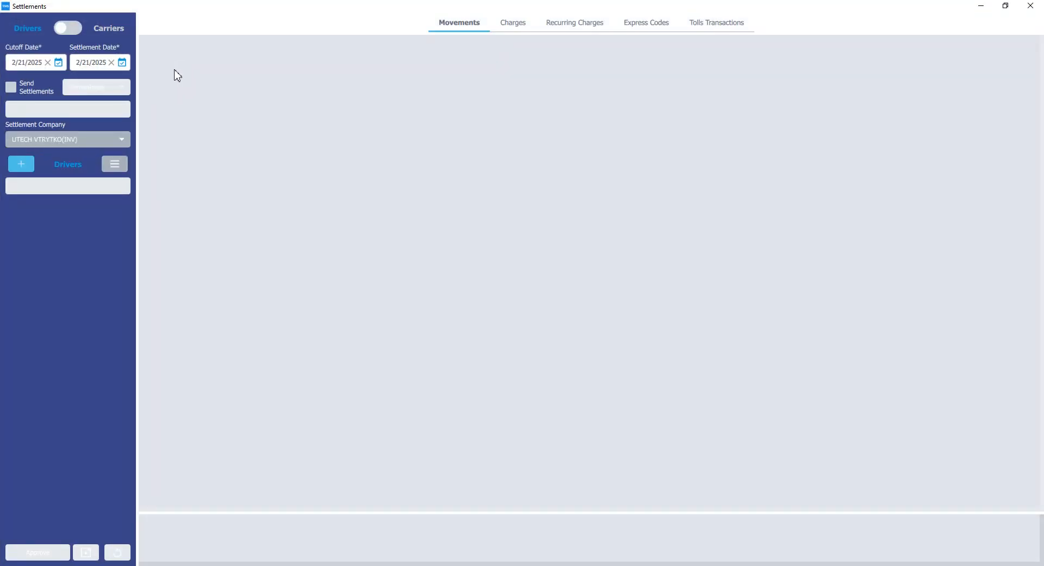
left_click(12, 92)
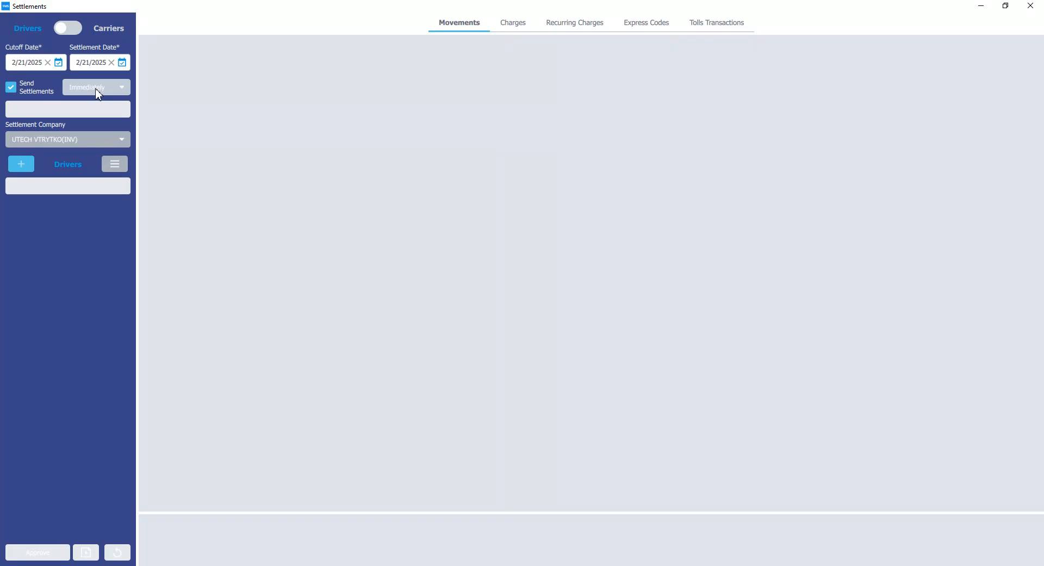
Set the settlement send time to Custom, then close the Generate Settlements window.
left_click(47, 85)
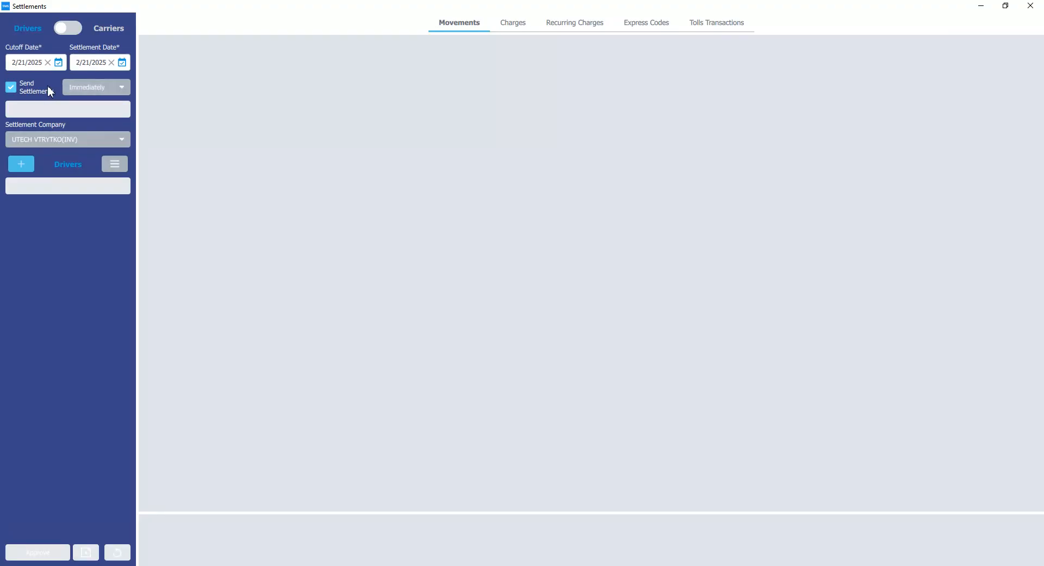
left_click(48, 84)
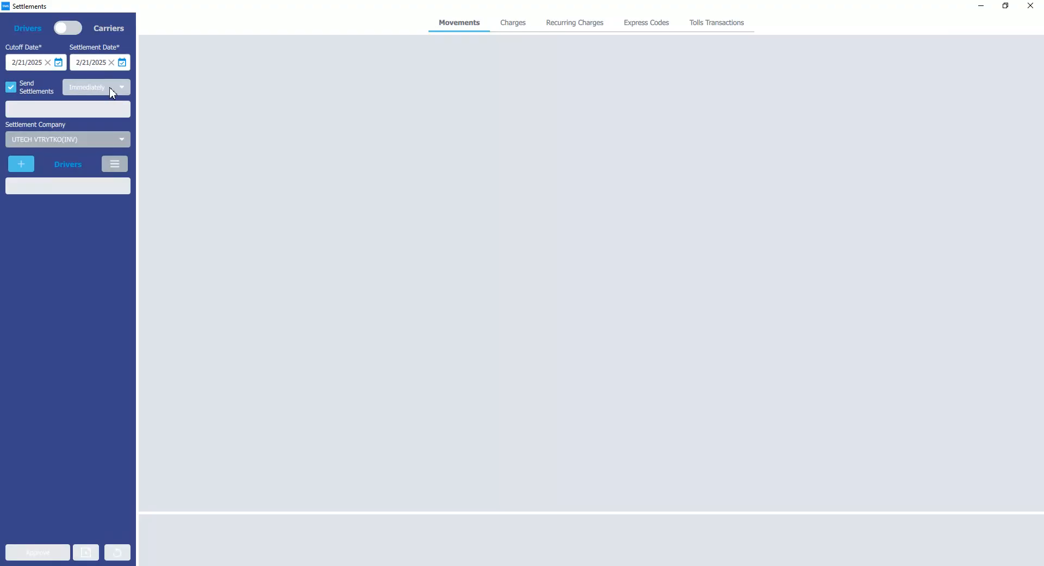
left_click(111, 91)
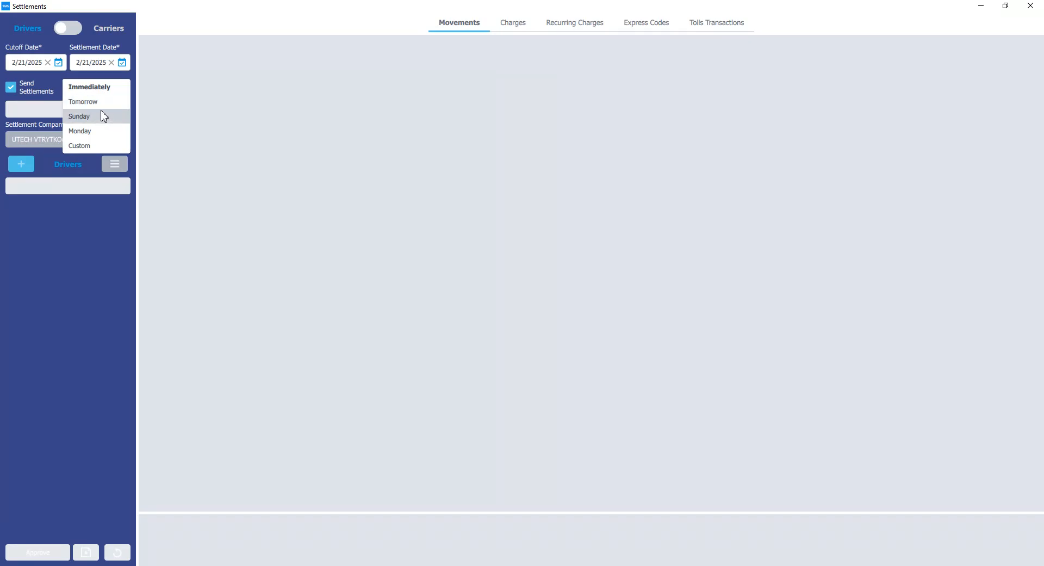
left_click(95, 146)
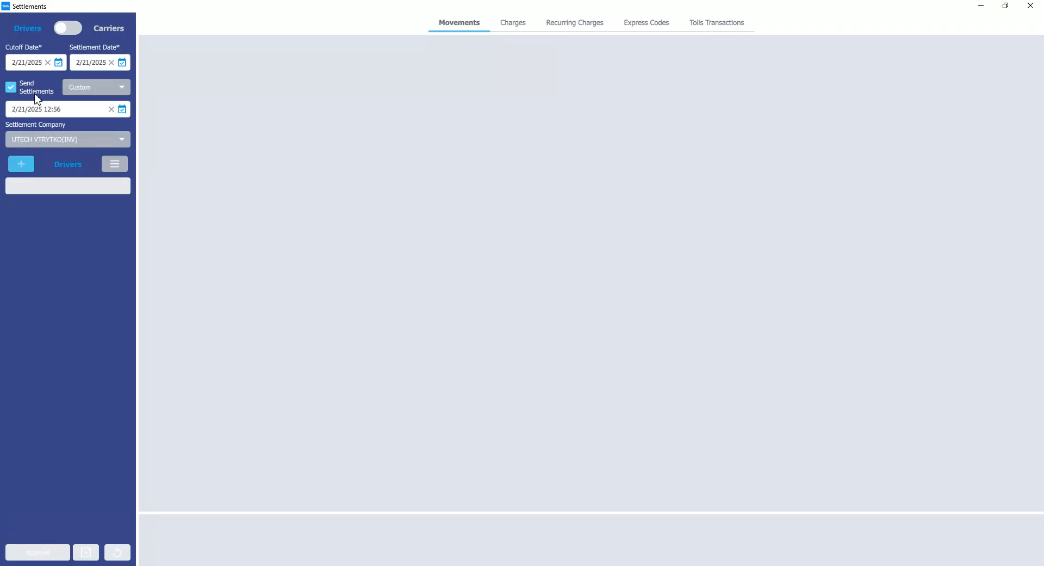
left_click(1028, 10)
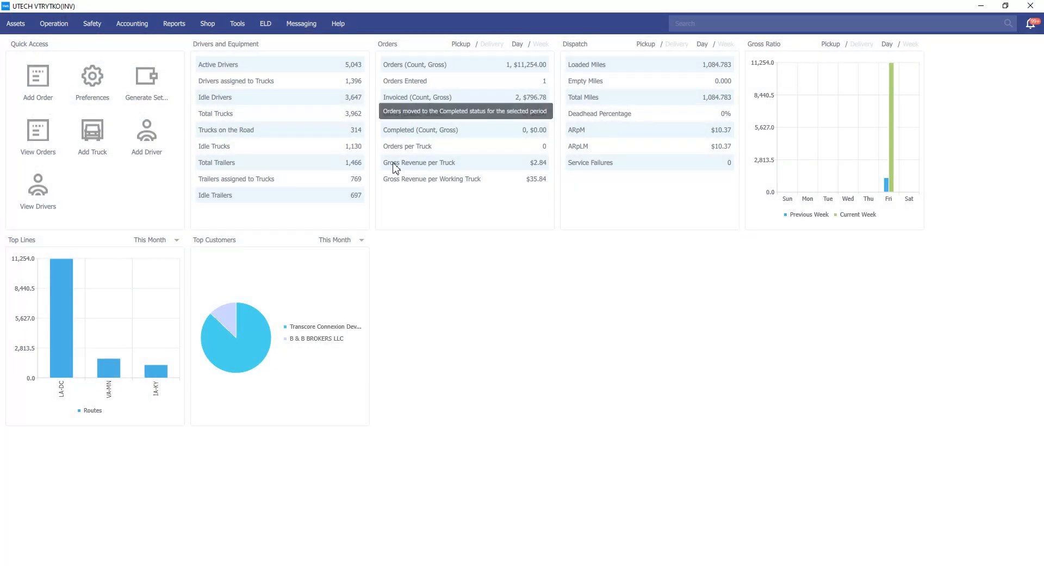
Open Settlements History and review the scheduled settlements list.
left_click(128, 27)
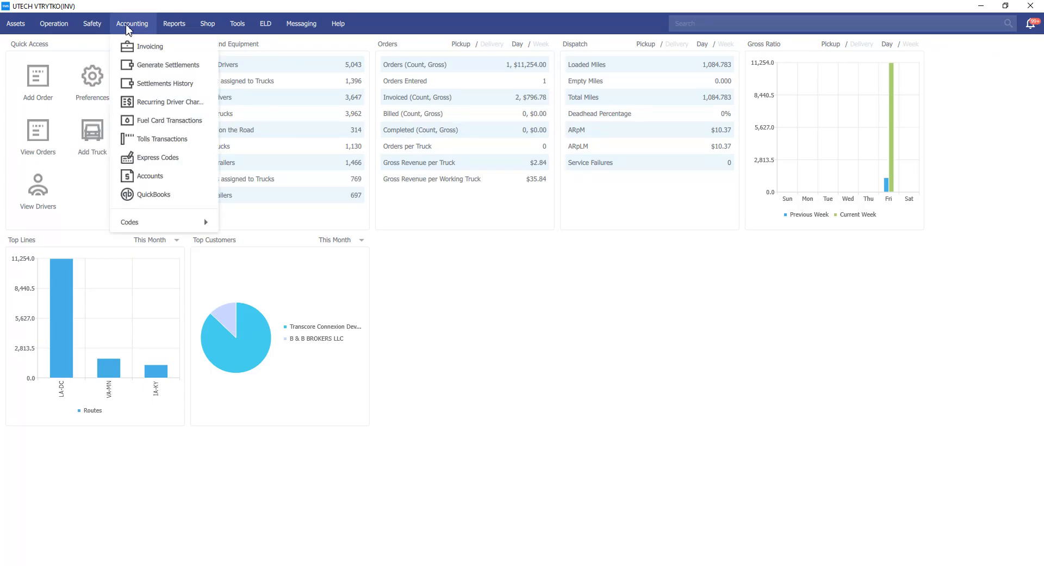
left_click(157, 87)
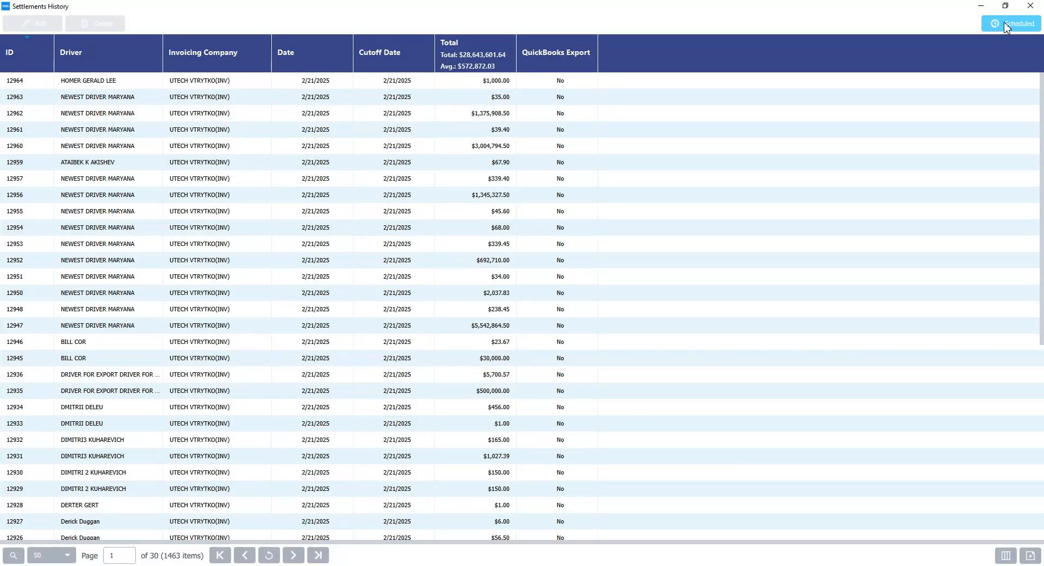
left_click(1008, 26)
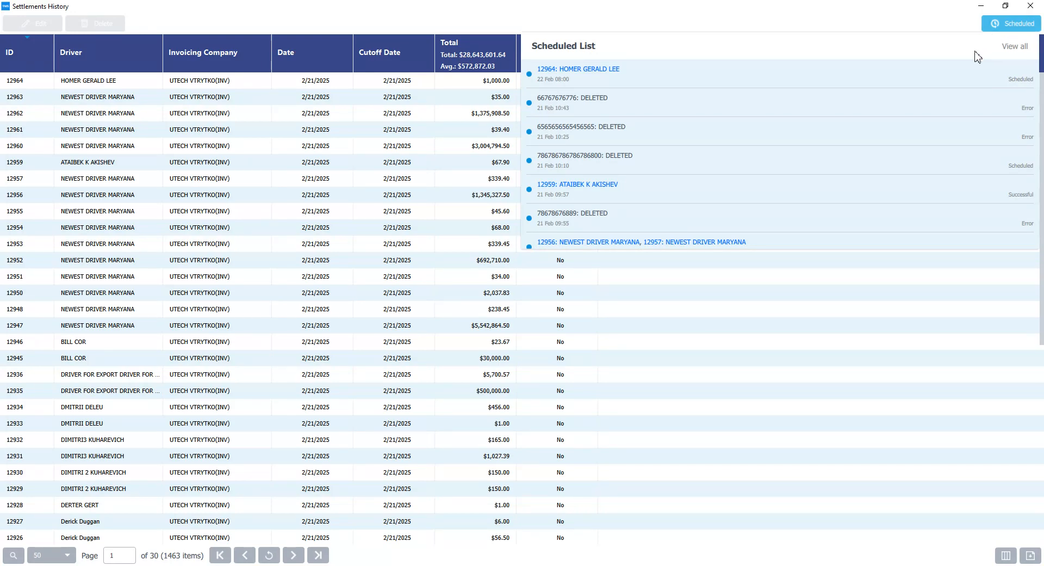
scroll(951, 91, "down", 1)
scroll(950, 91, "up", 1)
scroll(950, 92, "down", 5)
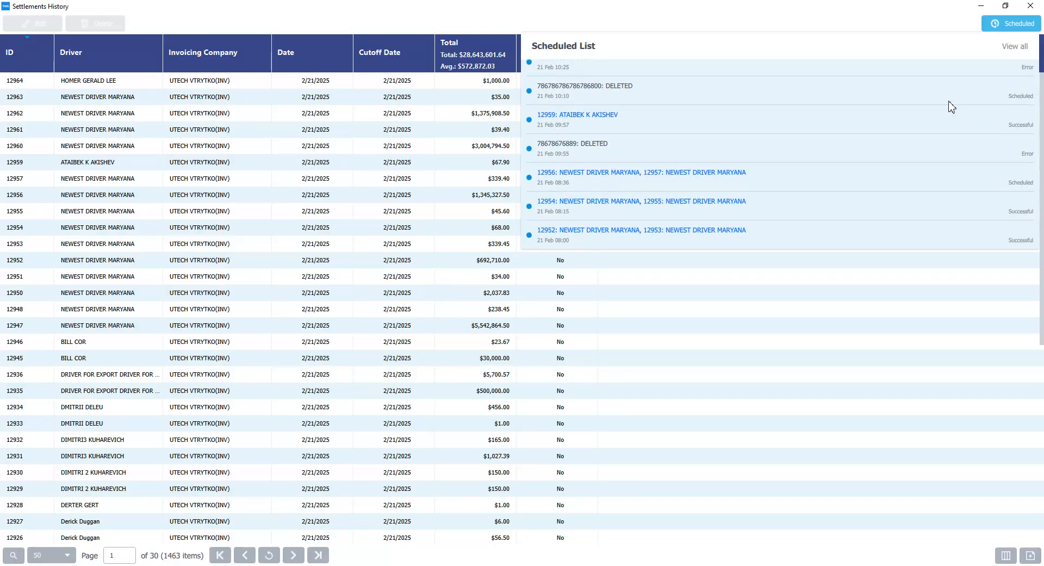
scroll(951, 106, "up", 5)
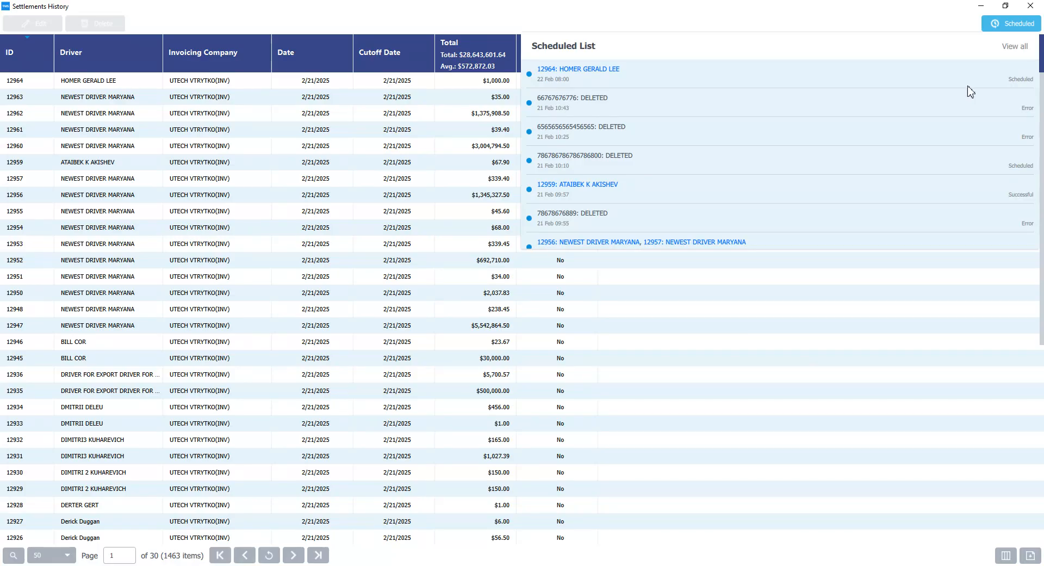
Open the full list of scheduled settlements and browse it.
left_click(1015, 47)
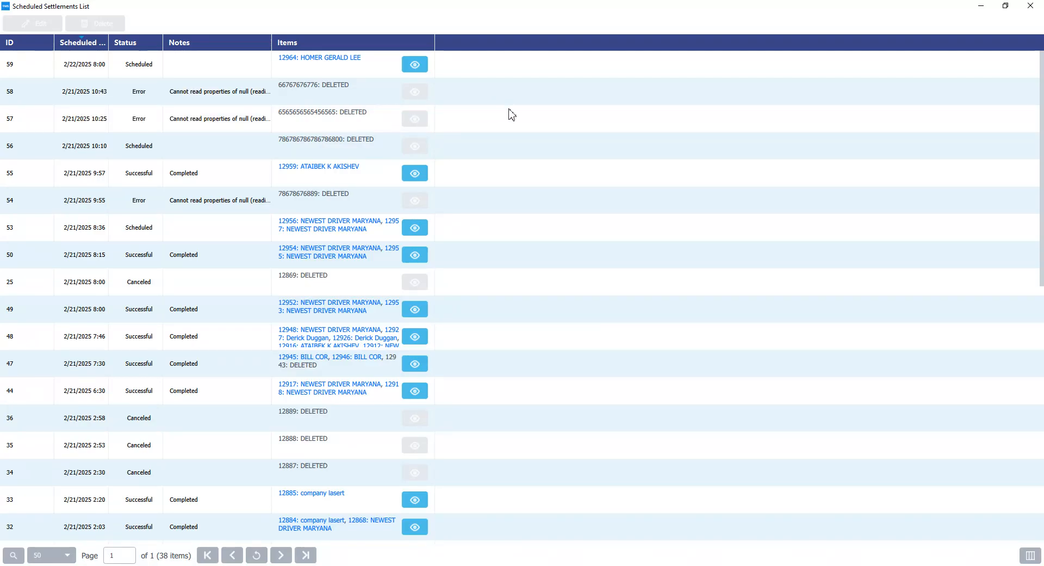
scroll(509, 124, "down", 2)
scroll(509, 123, "up", 2)
Open scheduled job 59 for editing, select its settlement, then cancel and close the history windows.
left_click(197, 63)
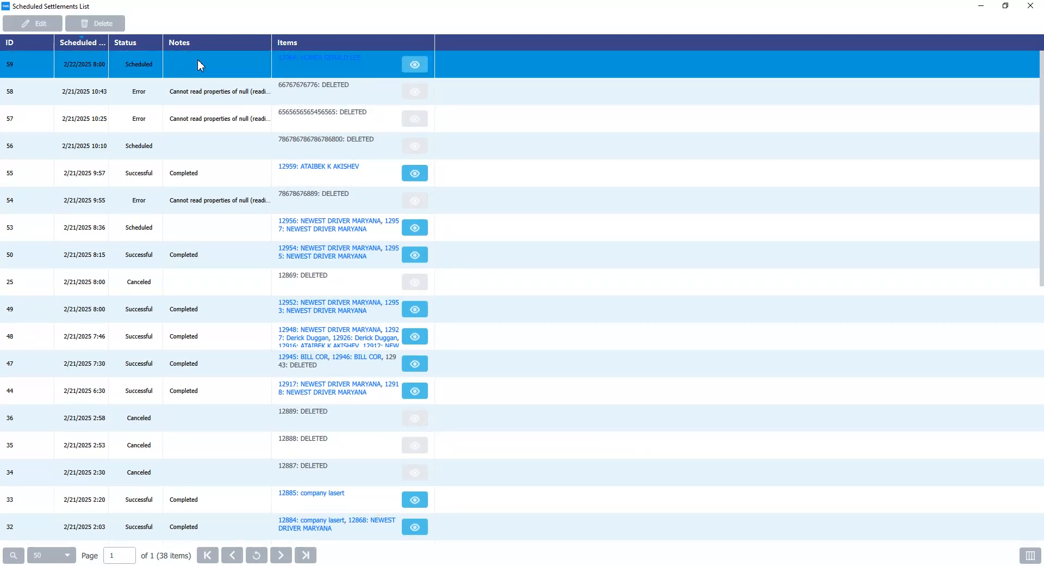
left_click(40, 24)
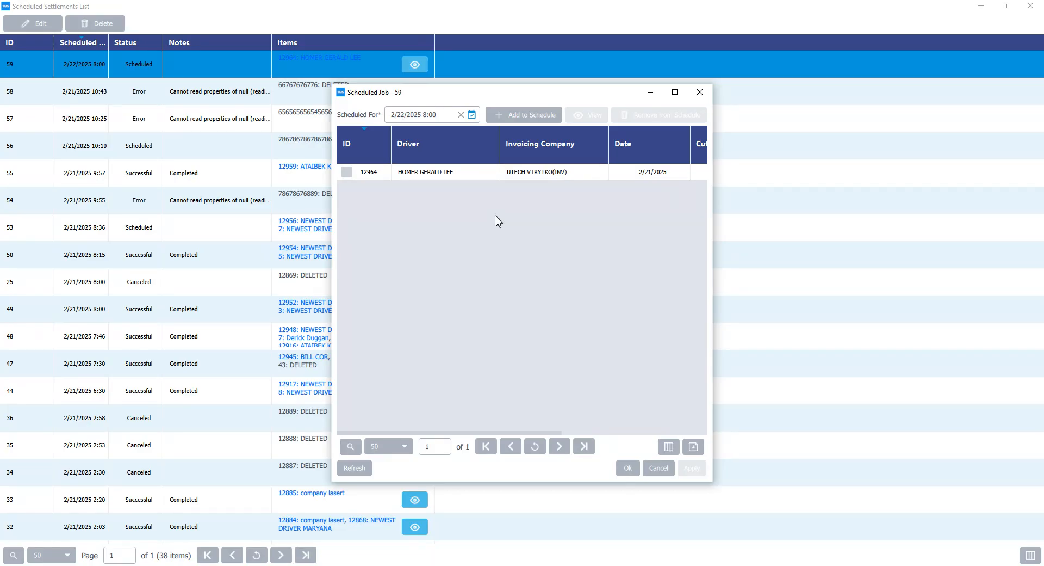
left_click(509, 175)
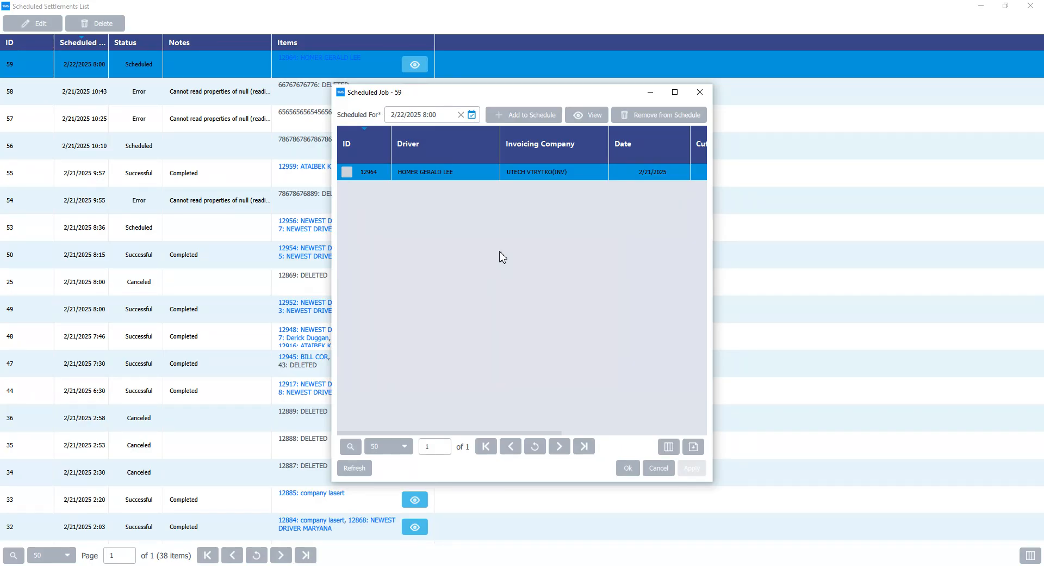
left_click(665, 468)
left_click(1030, 6)
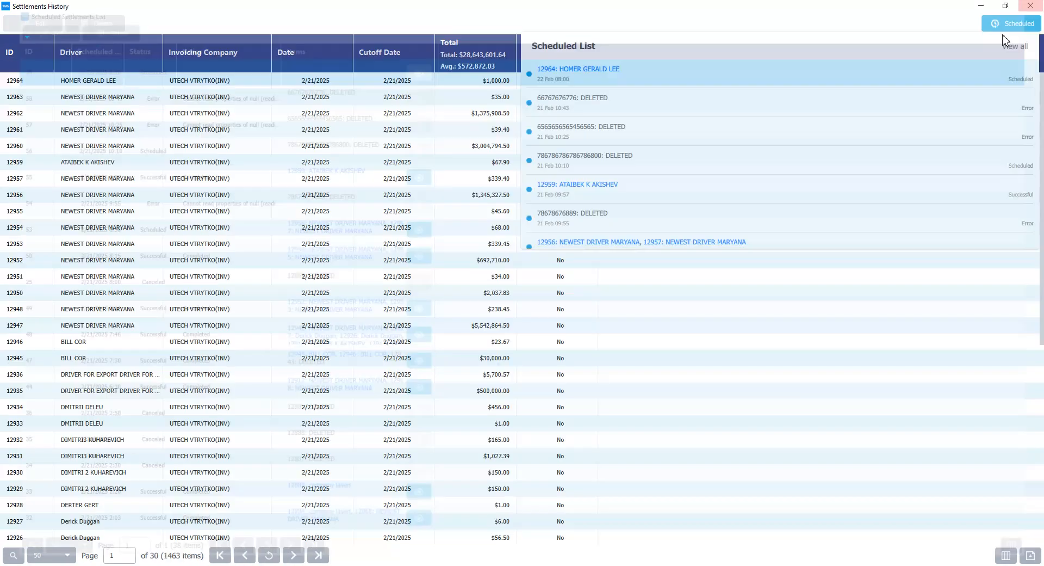
left_click(1031, 5)
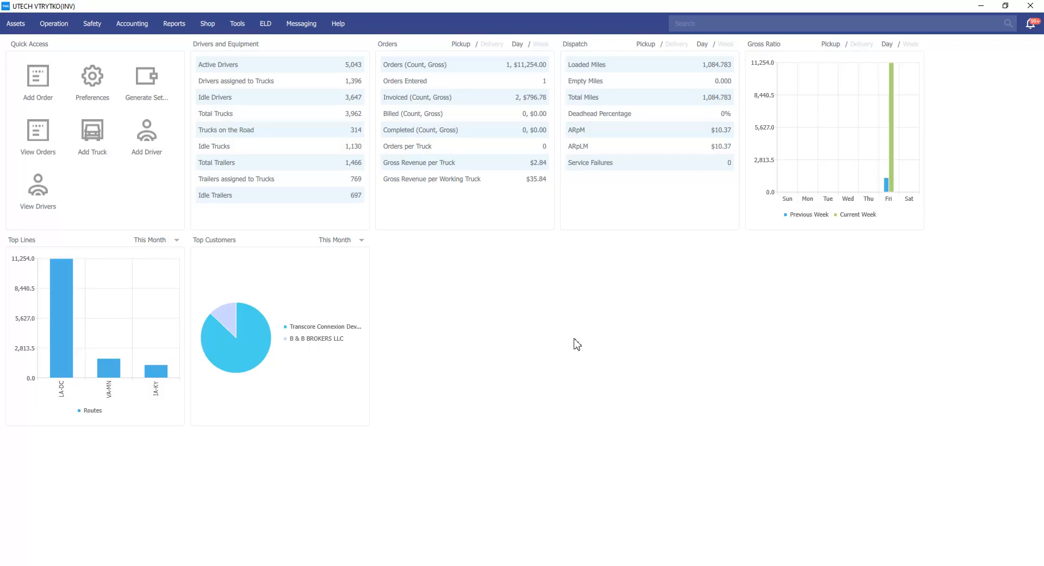
Open Preferences and browse to the email account settings.
left_click(236, 26)
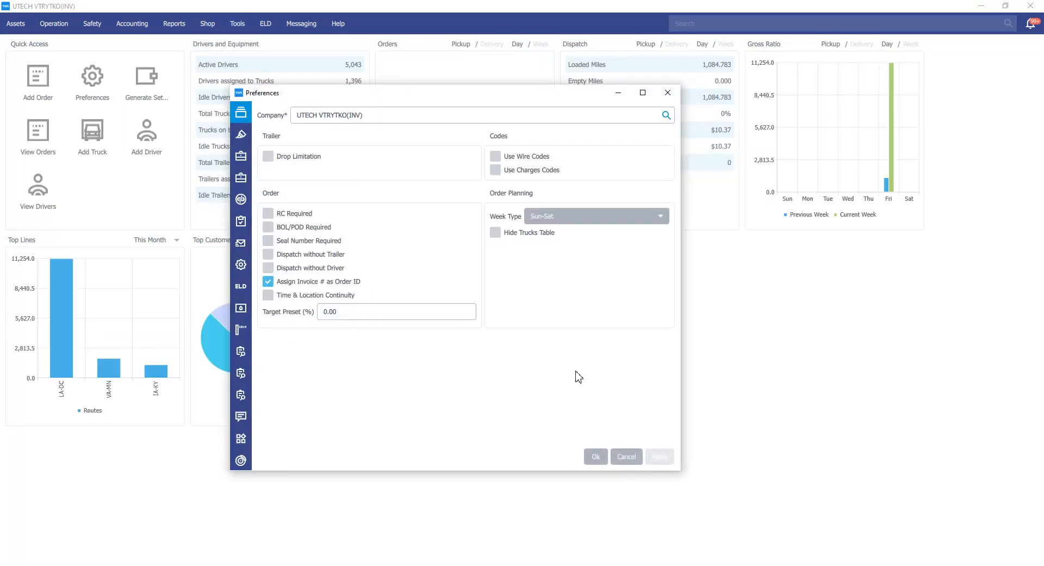
left_click(246, 185)
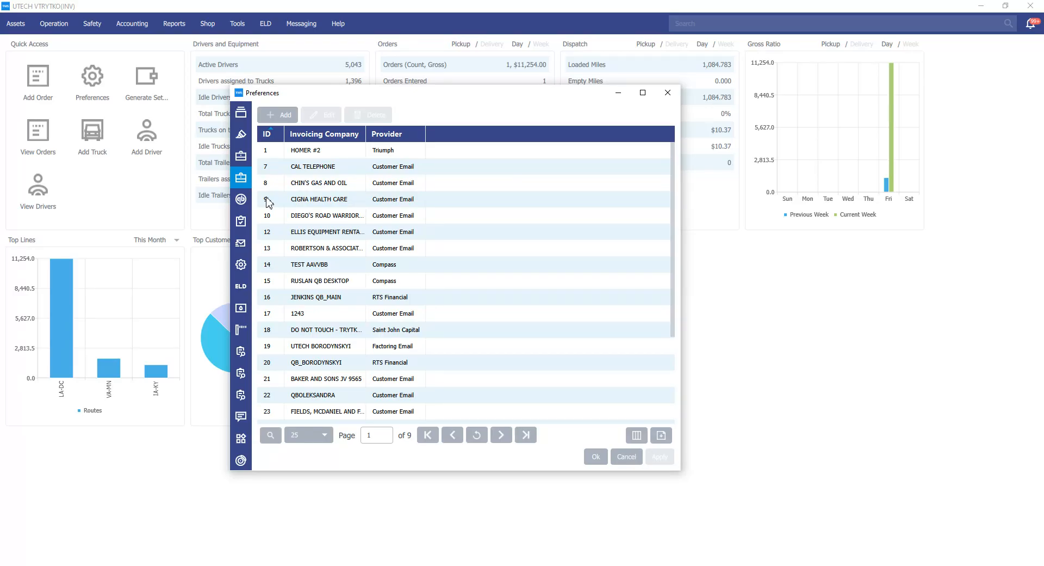
left_click(248, 244)
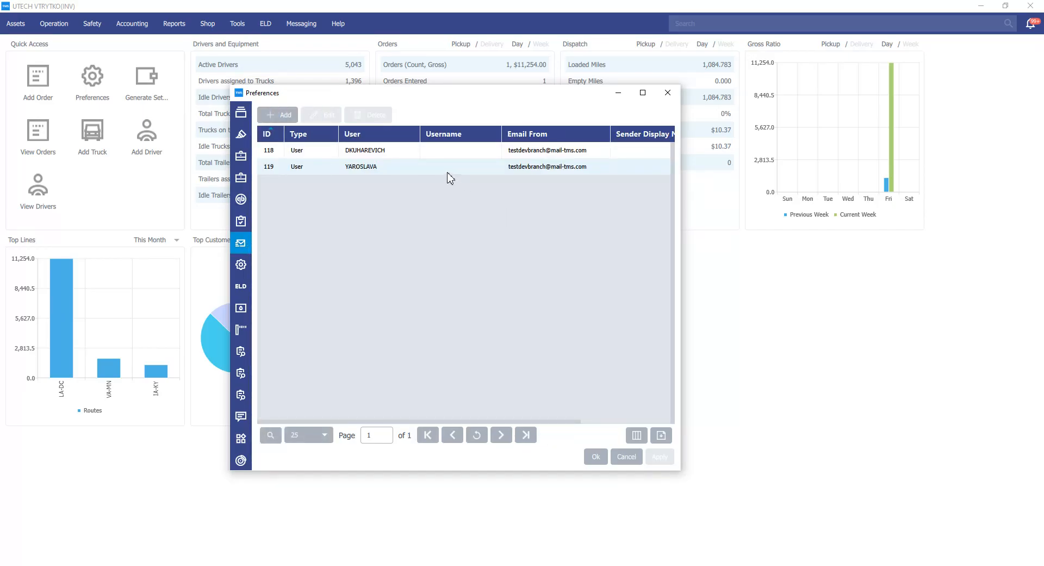
Open the second user's email account, set its provider to Microsoft Exchange, start Connect, and close Preferences.
left_click(411, 172)
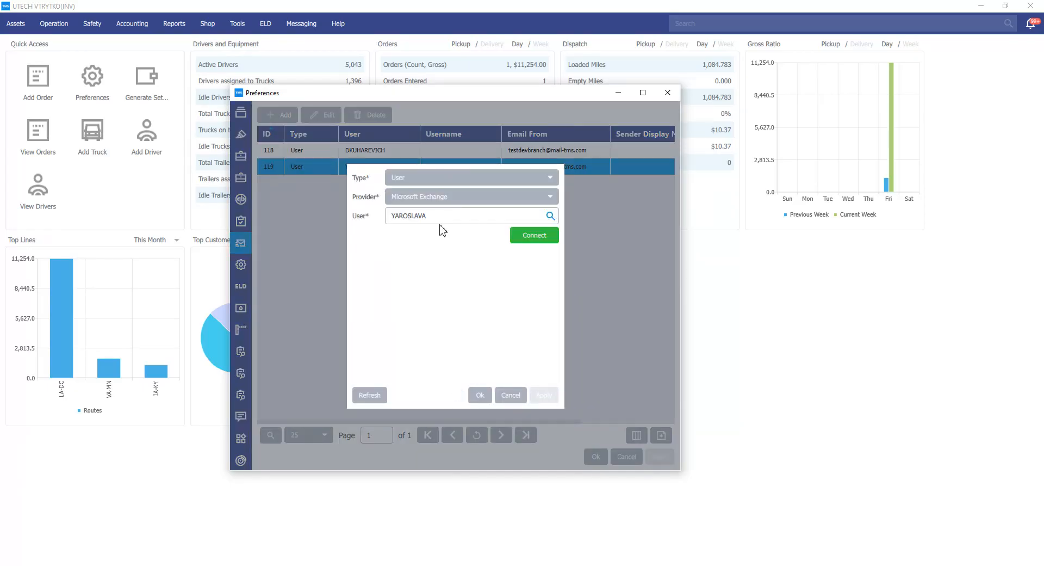
left_click(454, 197)
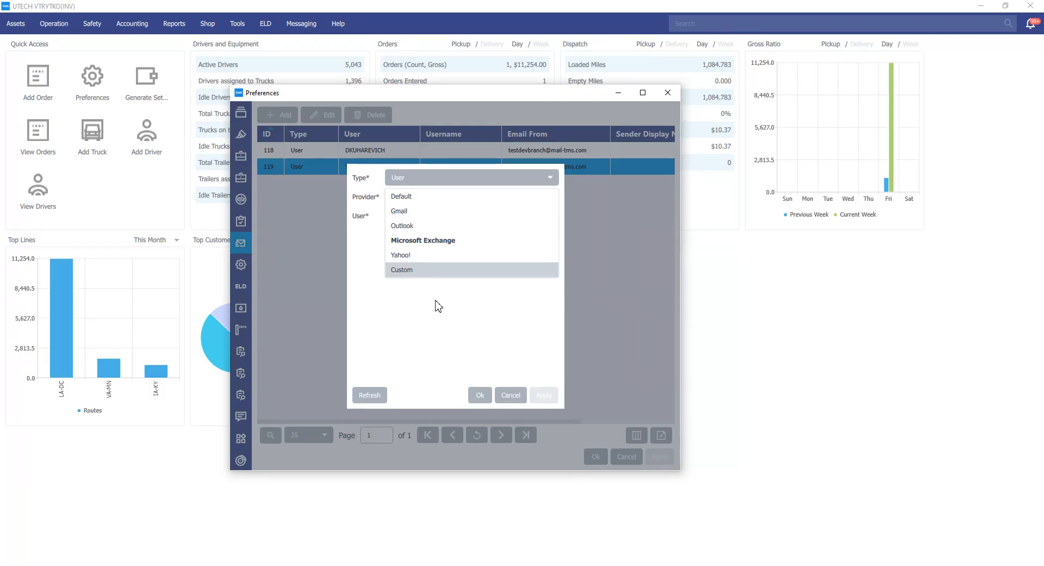
left_click(423, 245)
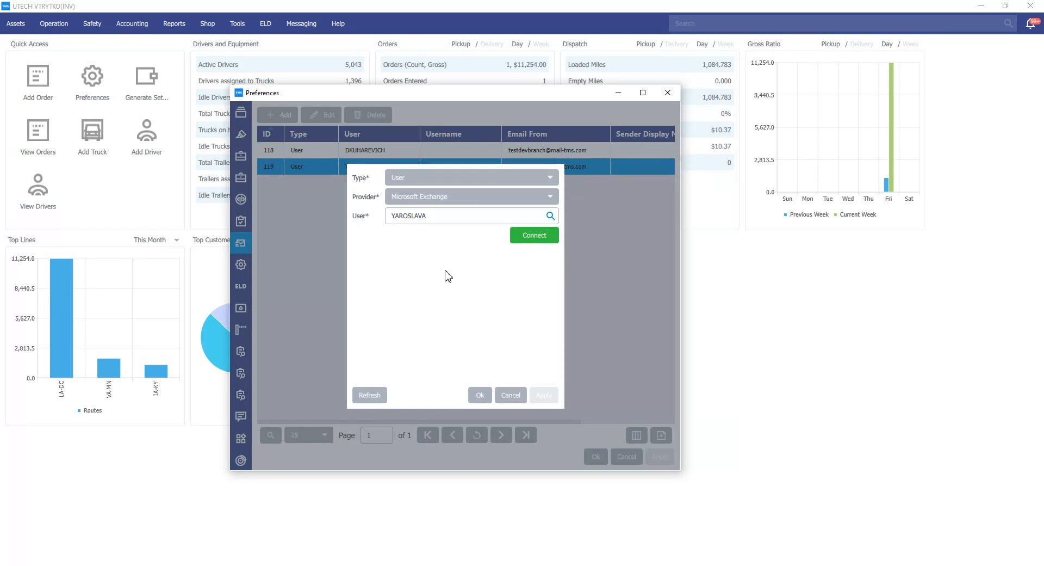
left_click(541, 240)
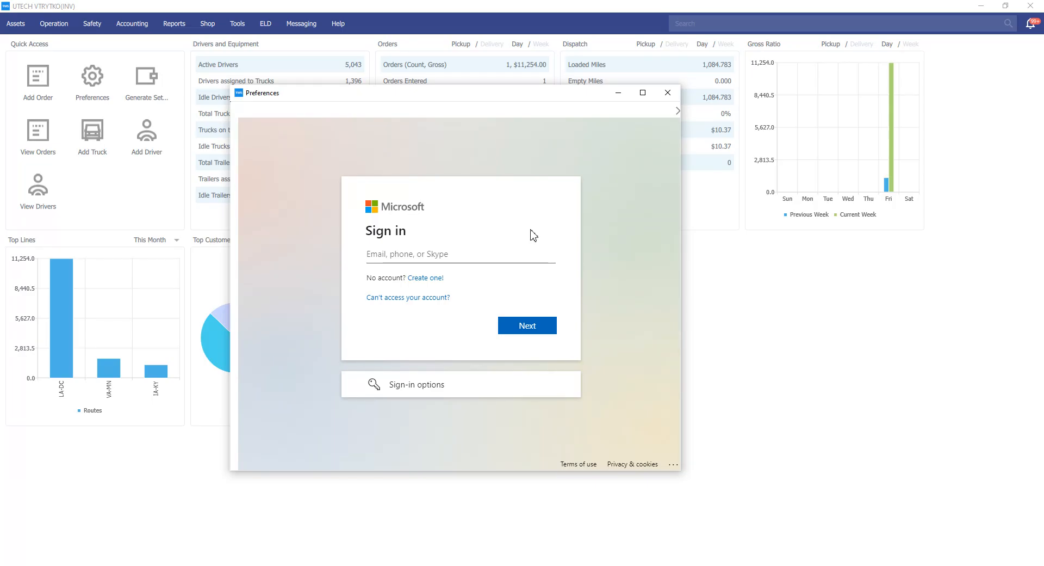
left_click(668, 93)
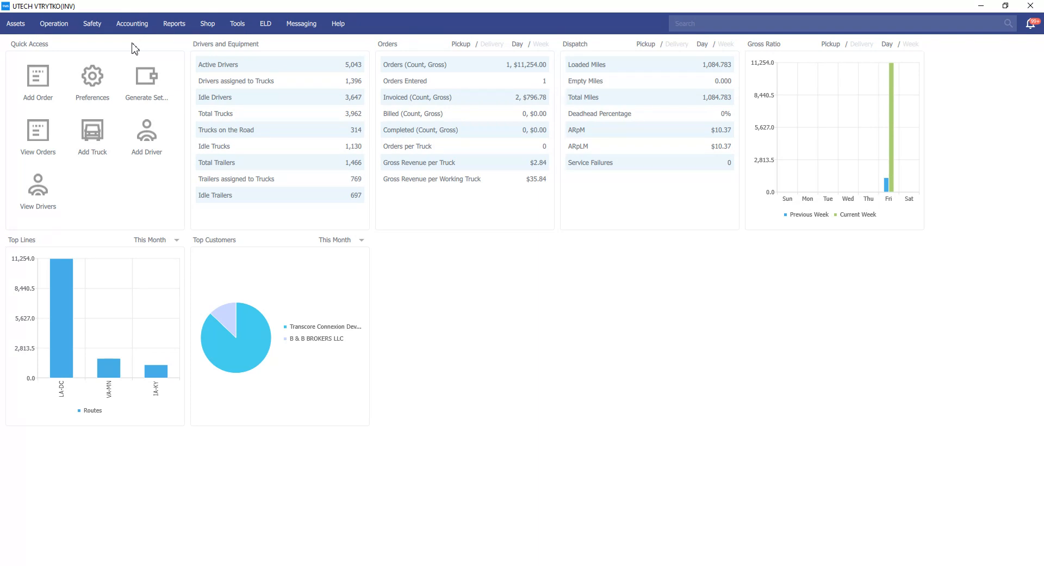
Open Load Boards and set the origin to zip 60630, Chicago, IL.
left_click(68, 28)
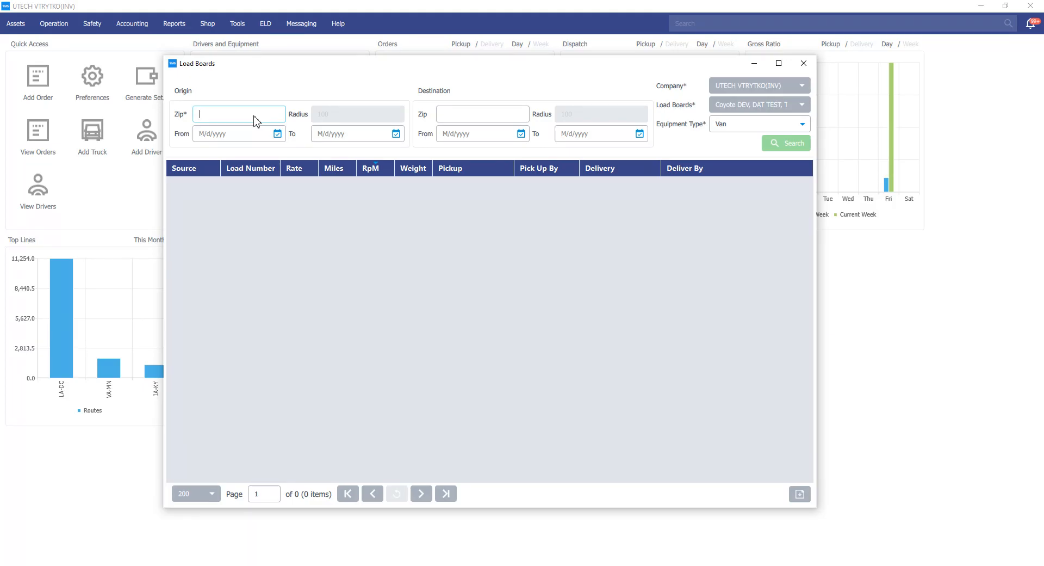
type("60630")
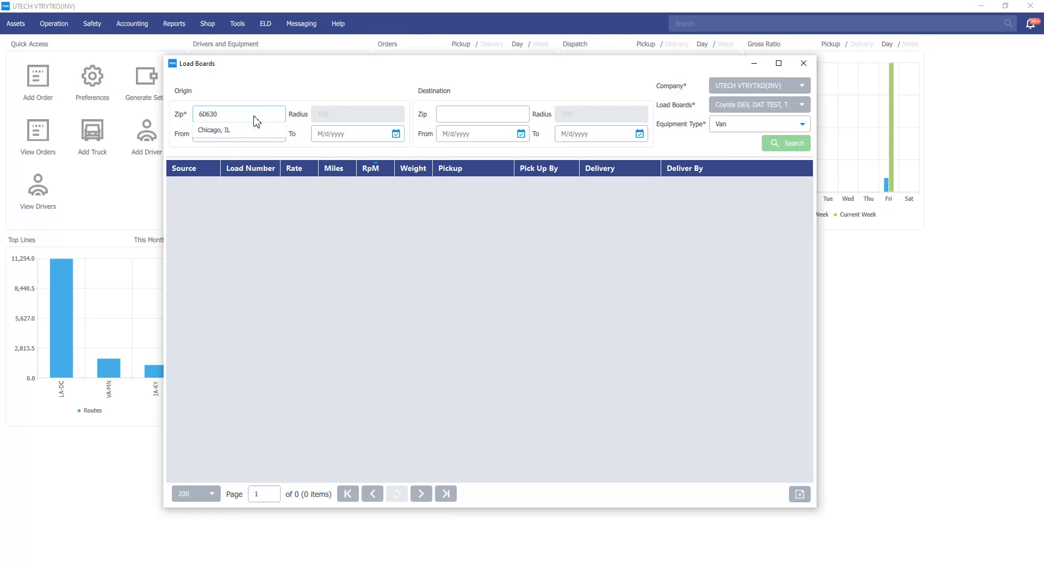
left_click(252, 131)
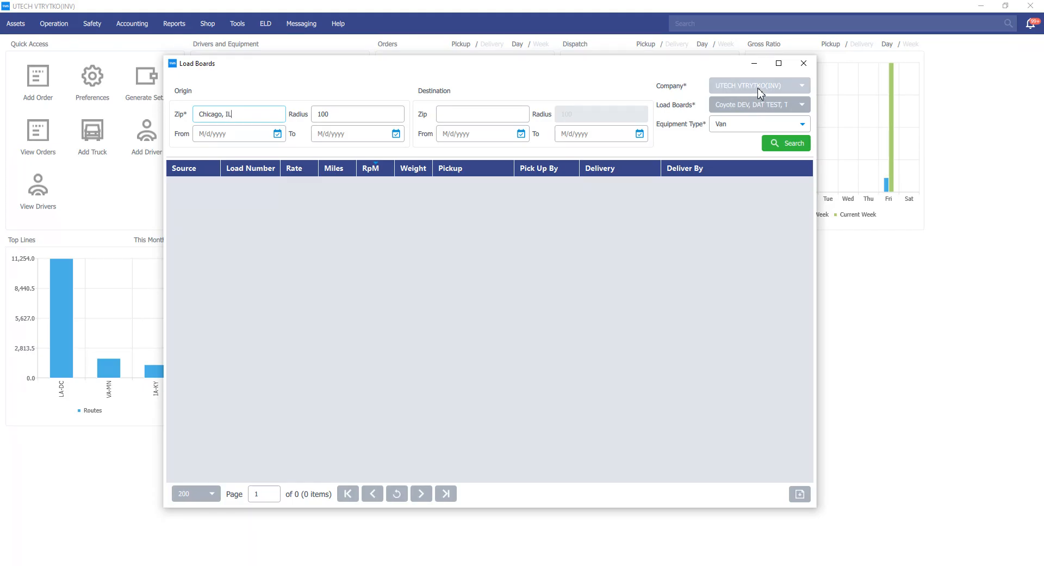
Limit the load boards to DAT TEST only and search for Van loads.
left_click(768, 108)
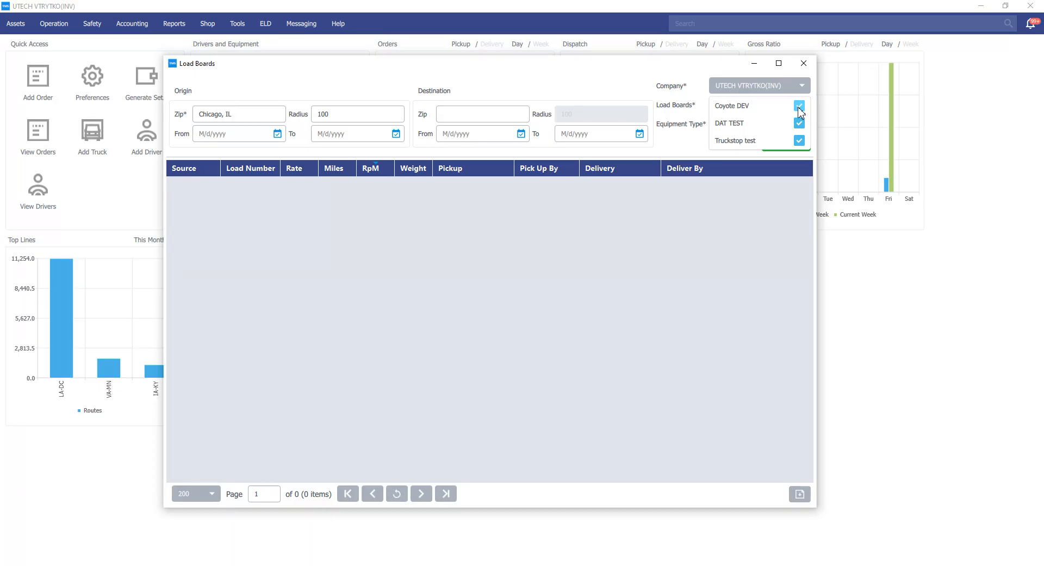
left_click(800, 111)
left_click(800, 140)
left_click(679, 143)
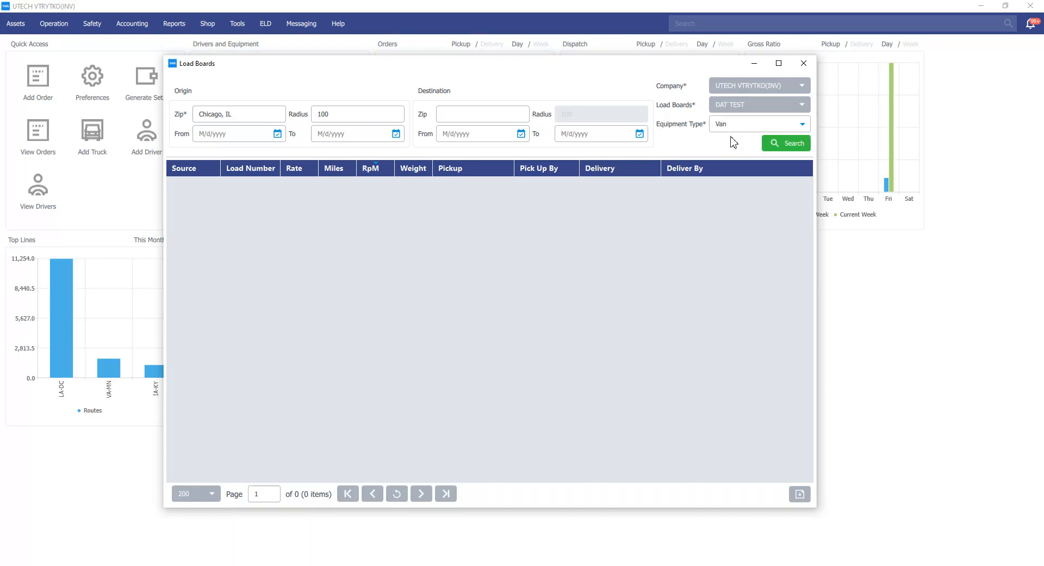
left_click(789, 148)
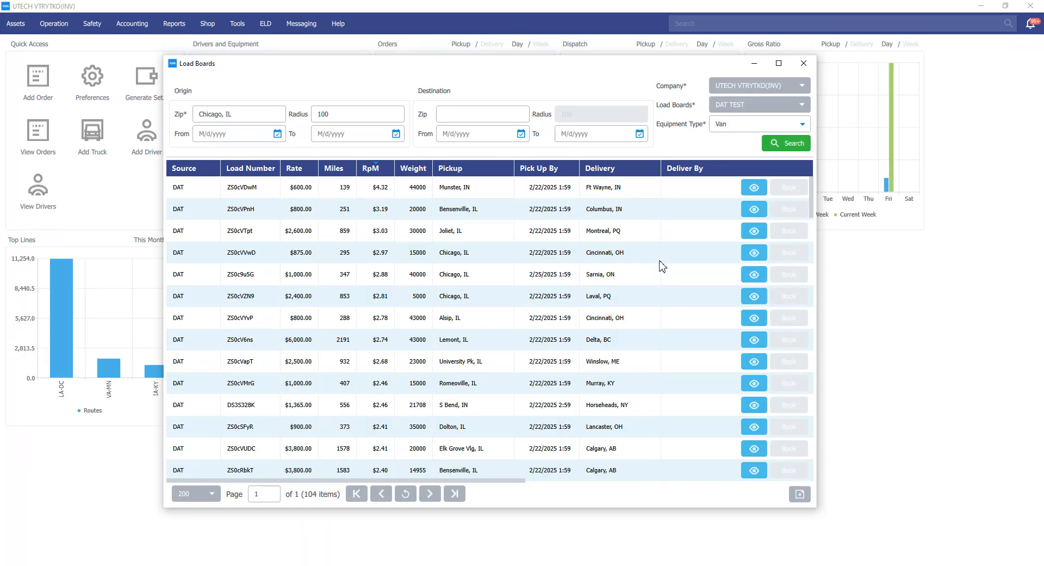
View the details and route map of the first load from Munster, IN.
left_click(754, 187)
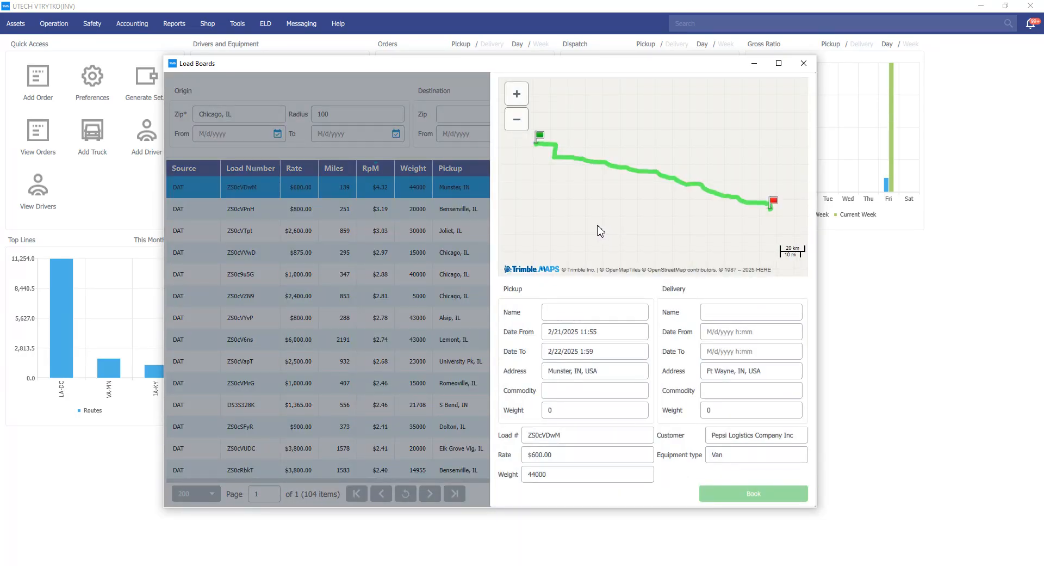
scroll(593, 255, "down", 2)
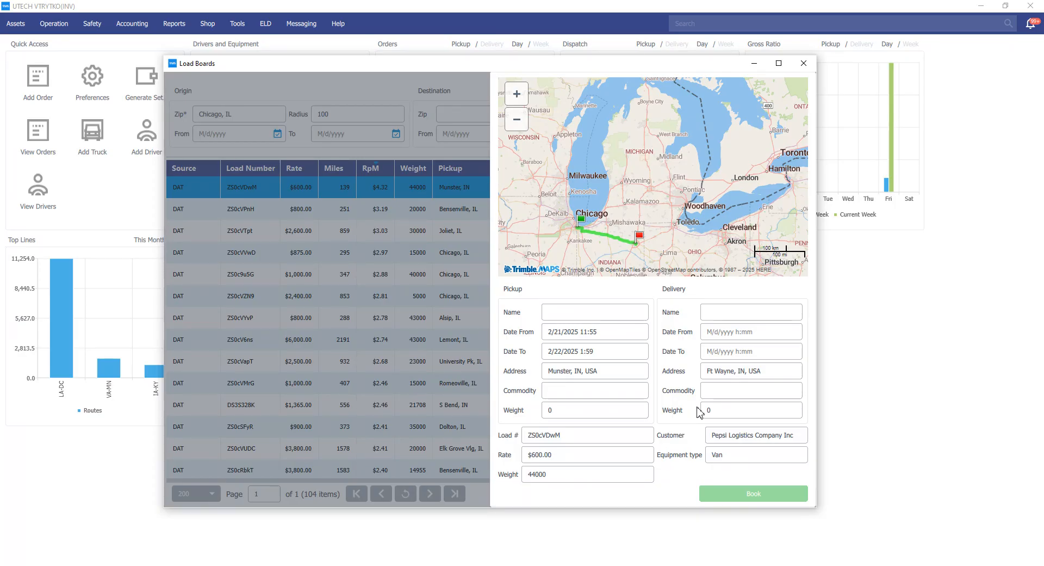
Close the load boards and review the DAT TEST load board integration settings in Preferences, then close Preferences.
left_click(804, 63)
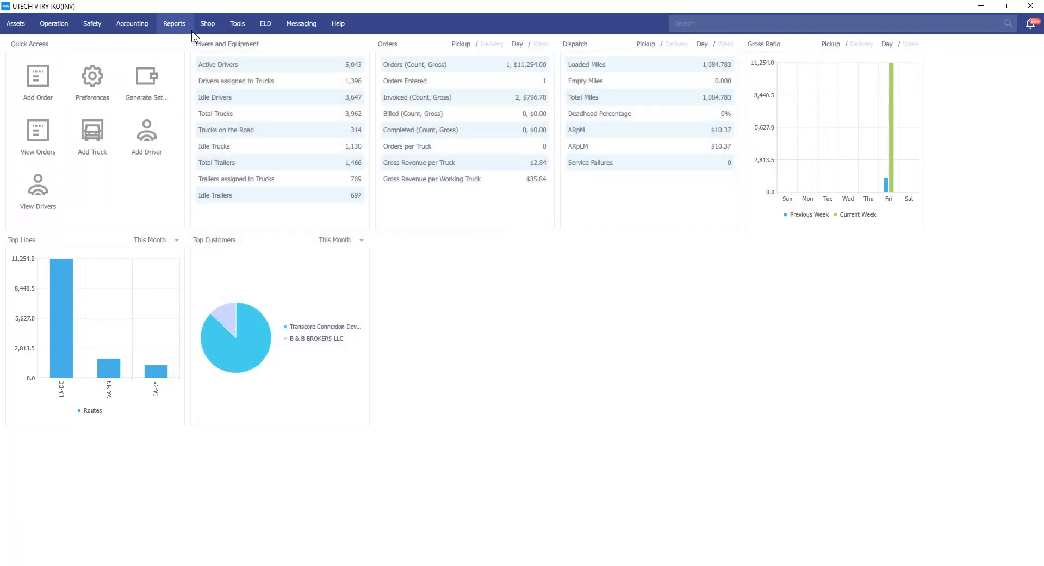
left_click(238, 24)
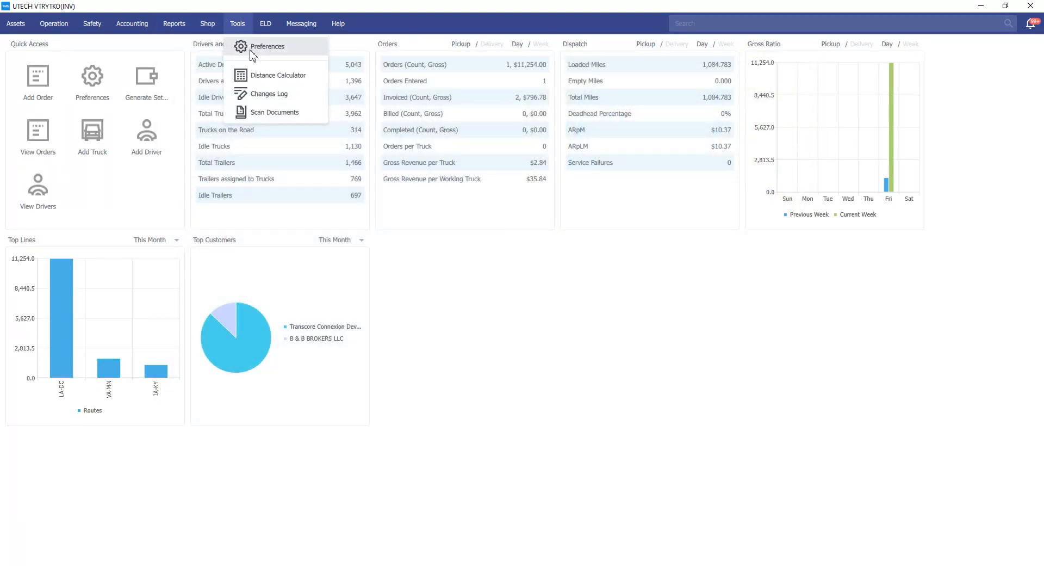
left_click(252, 54)
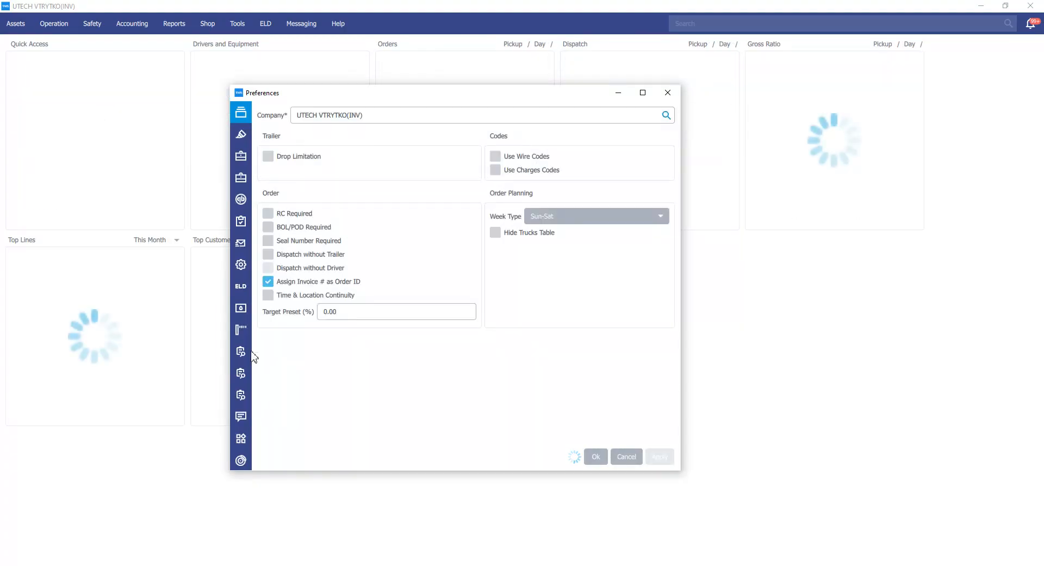
left_click(246, 397)
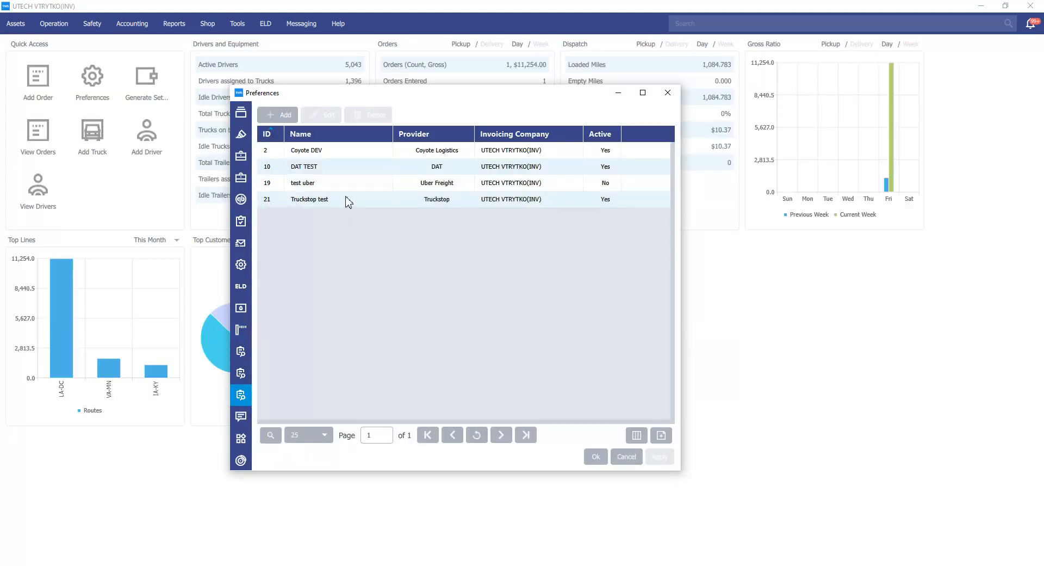
left_click(333, 170)
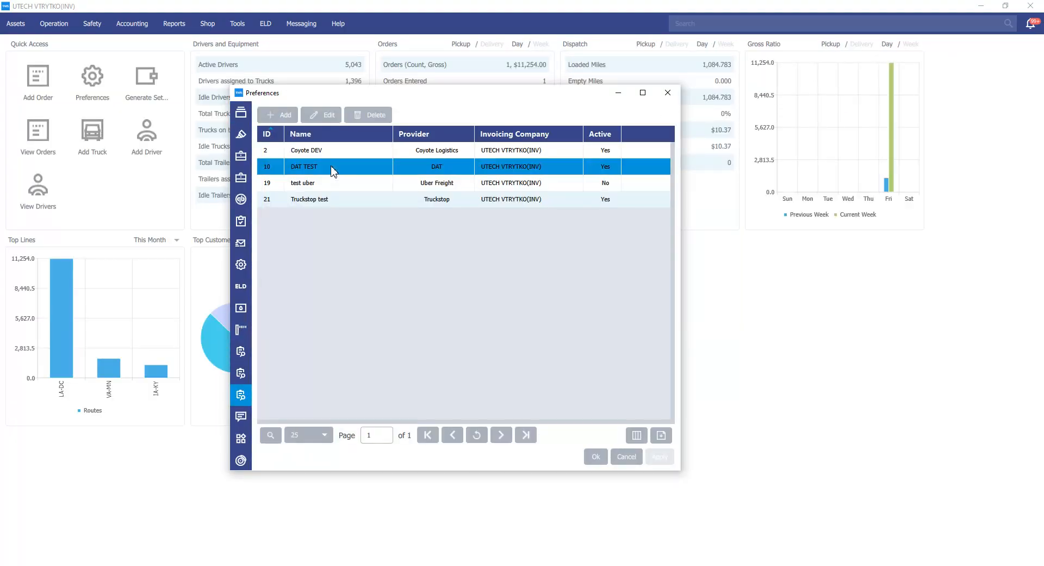
left_click(330, 115)
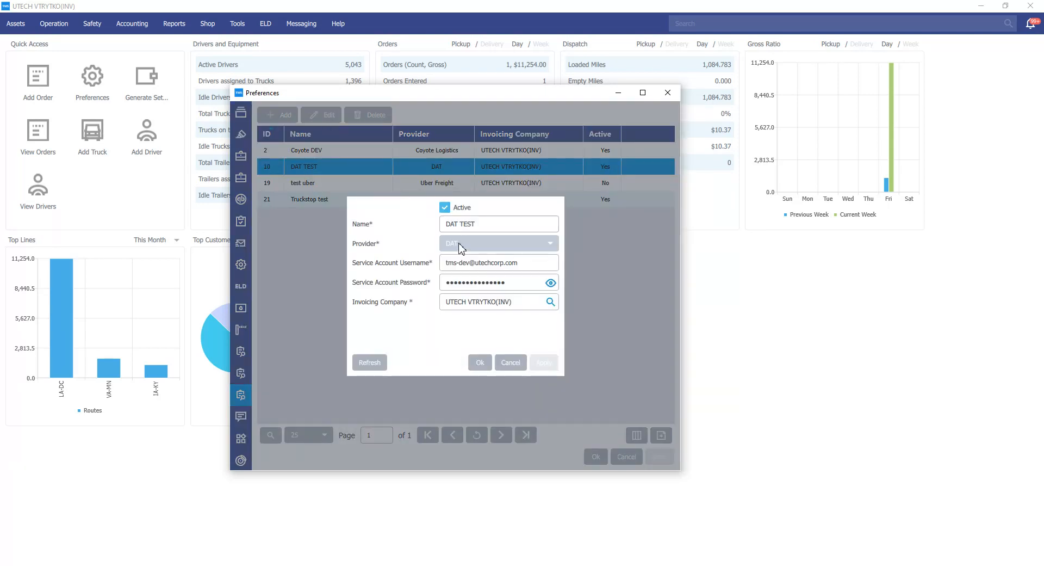
left_click(462, 245)
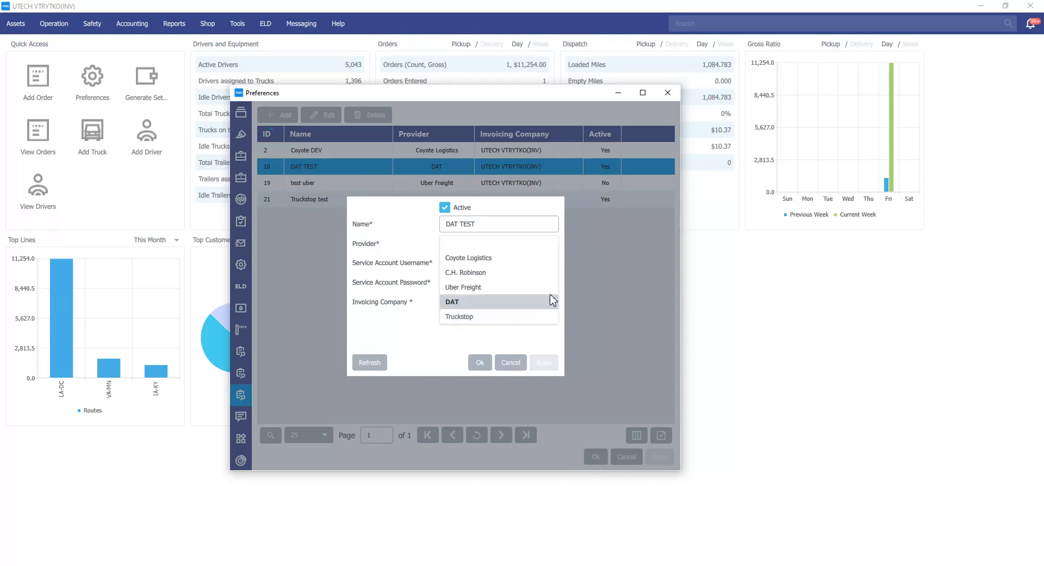
left_click(644, 269)
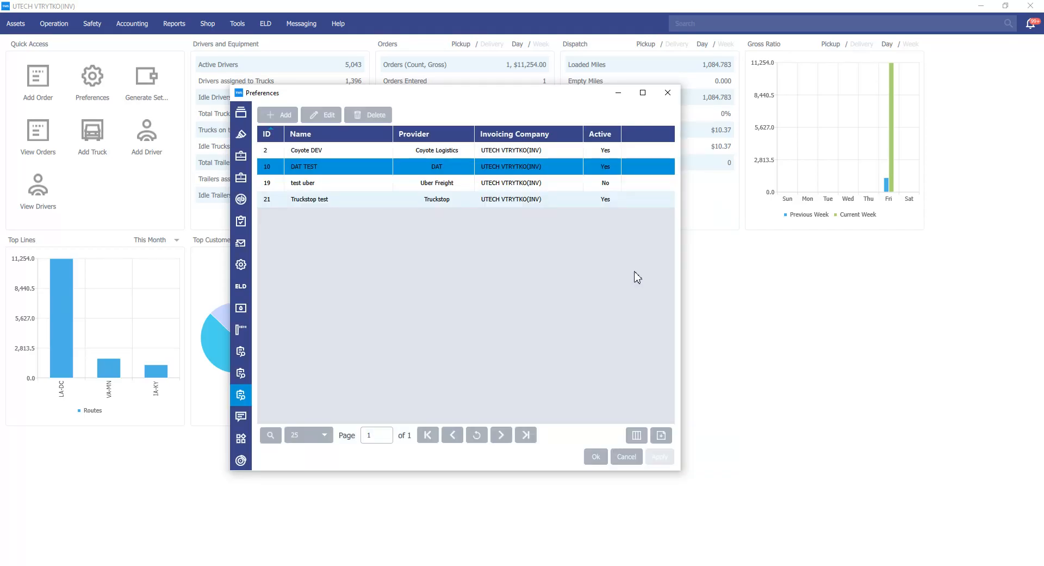
left_click(667, 95)
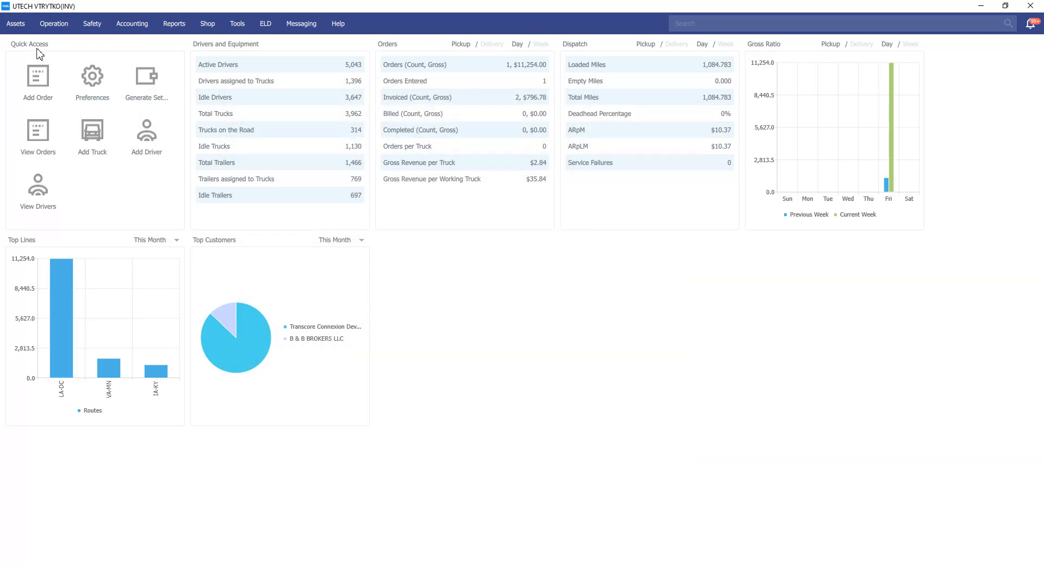
Open truck 3081 from the trucks list and start posting it to DAT.
left_click(22, 25)
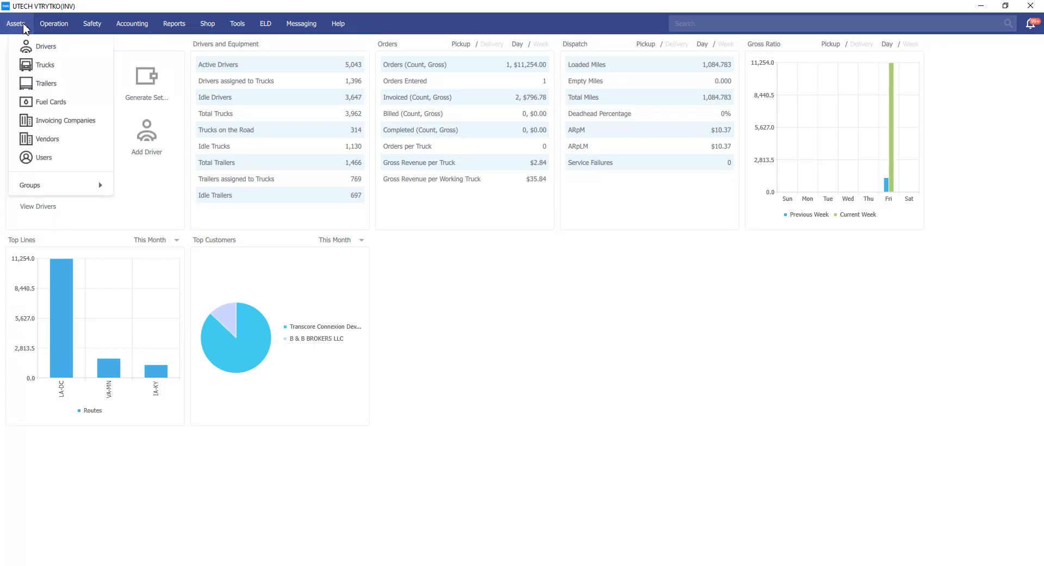
left_click(39, 65)
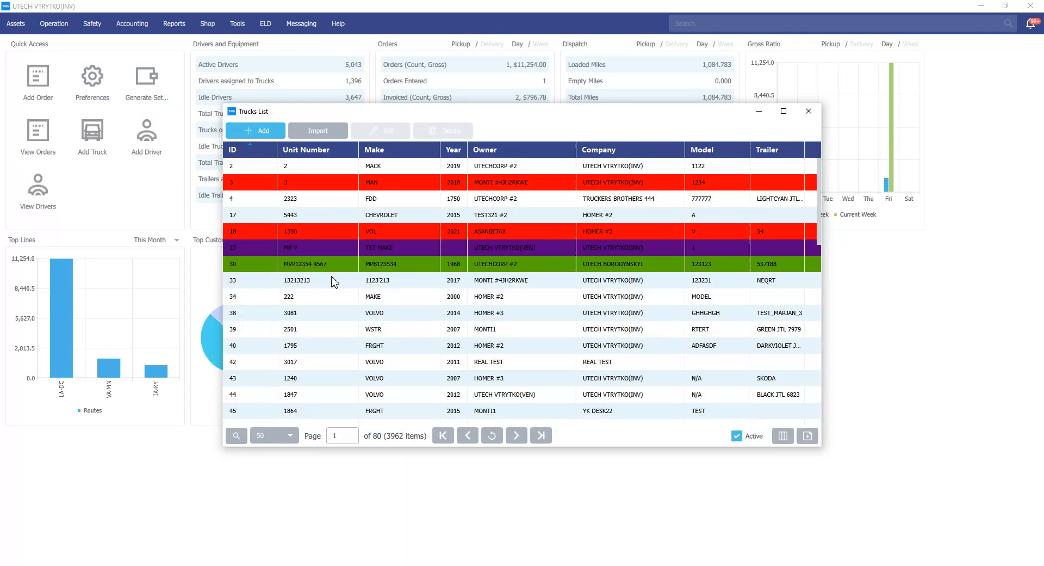
left_click(315, 320)
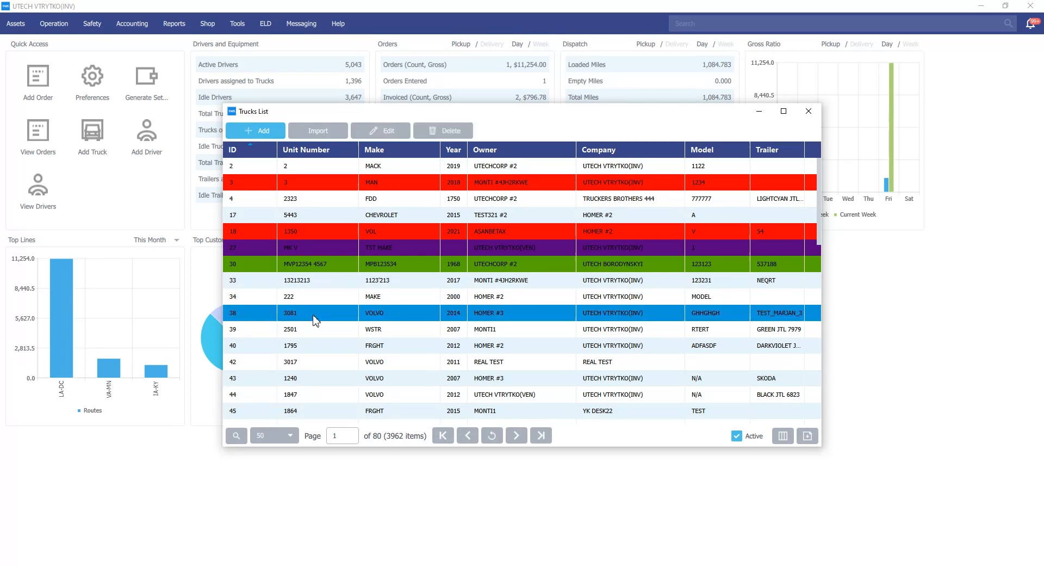
double_click(314, 321)
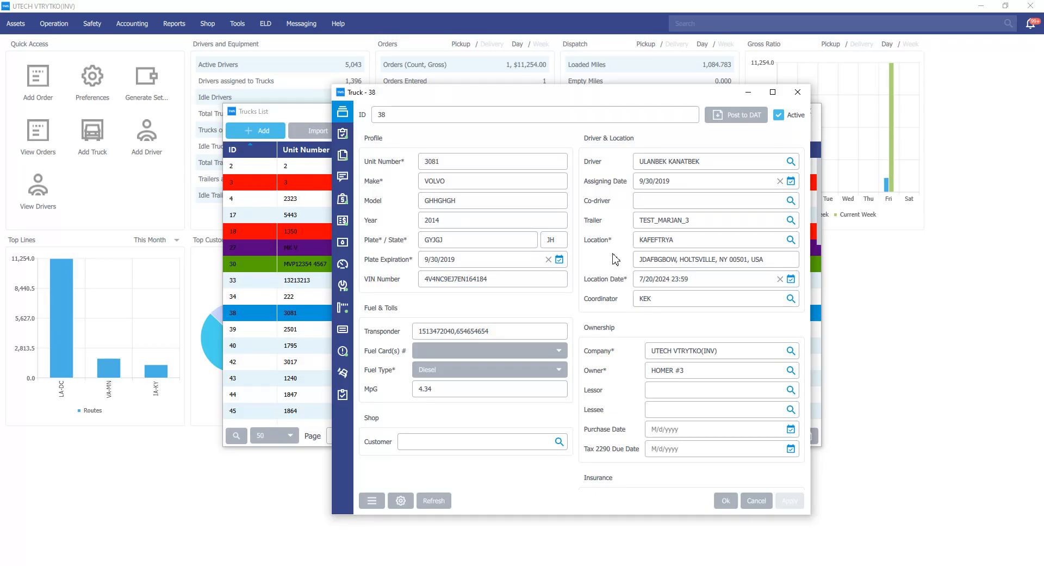
left_click(735, 121)
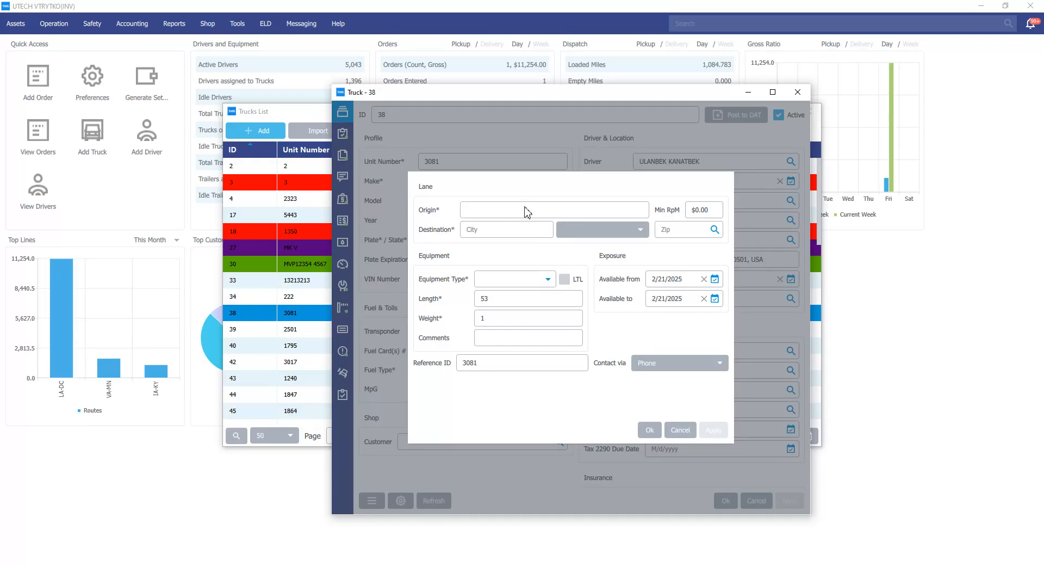
Set the DAT posting origin to Miami, FL and the destination states to CT, DC and DE.
left_click(527, 211)
type("miam")
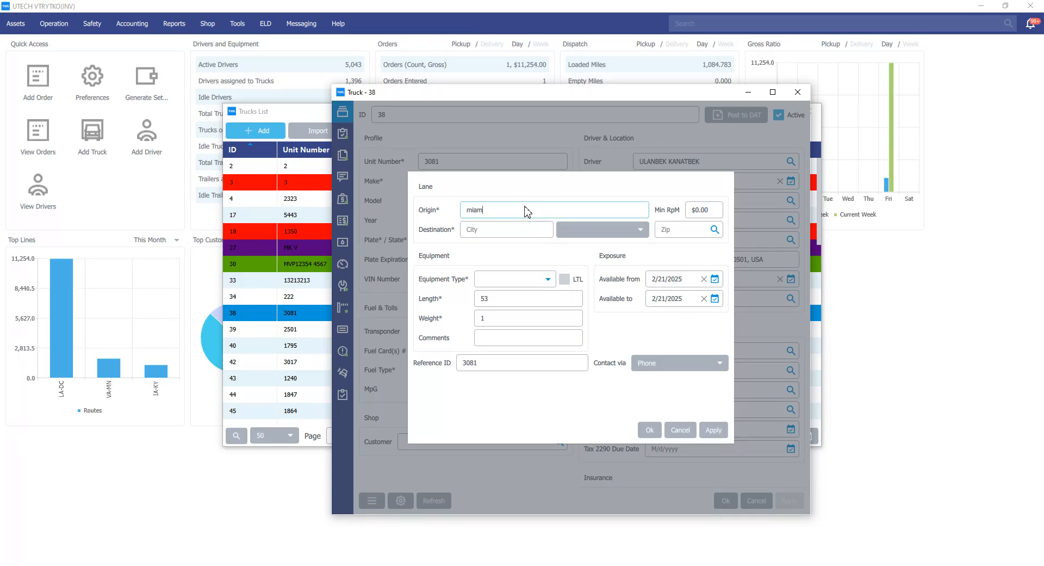
type("i")
left_click(501, 240)
left_click(601, 231)
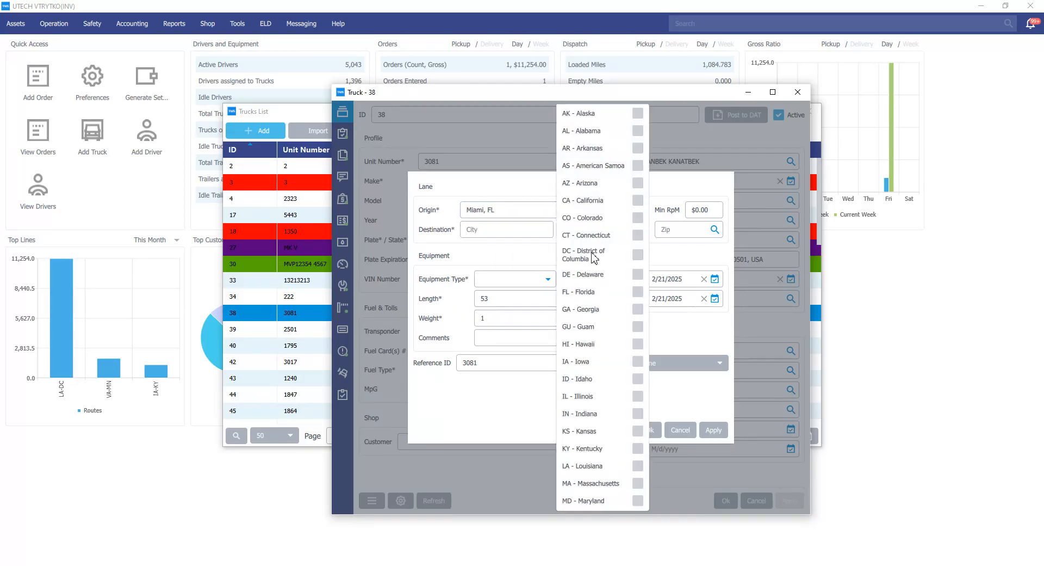
left_click(638, 274)
left_click(637, 254)
left_click(638, 235)
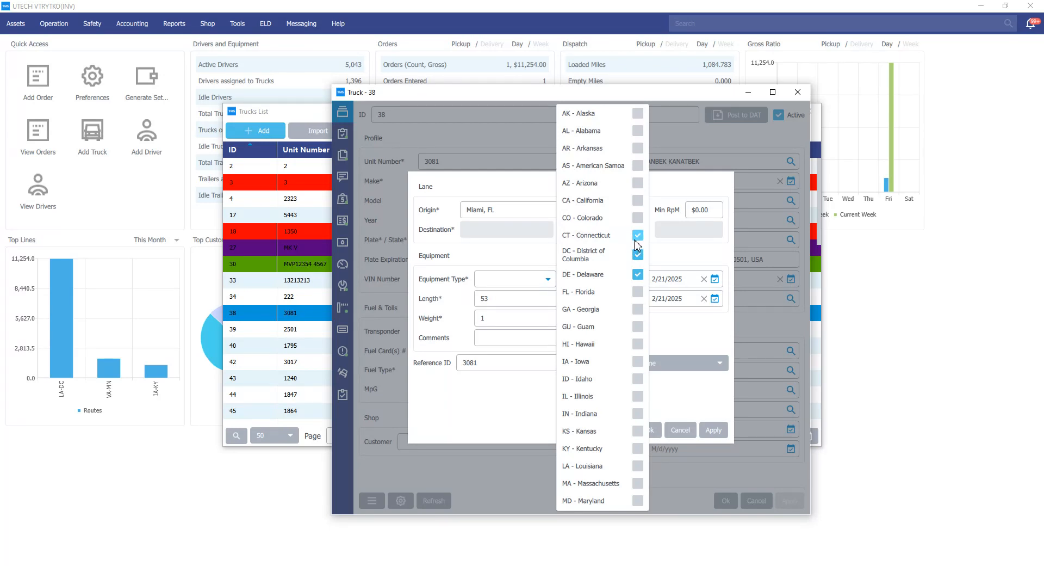
left_click(669, 255)
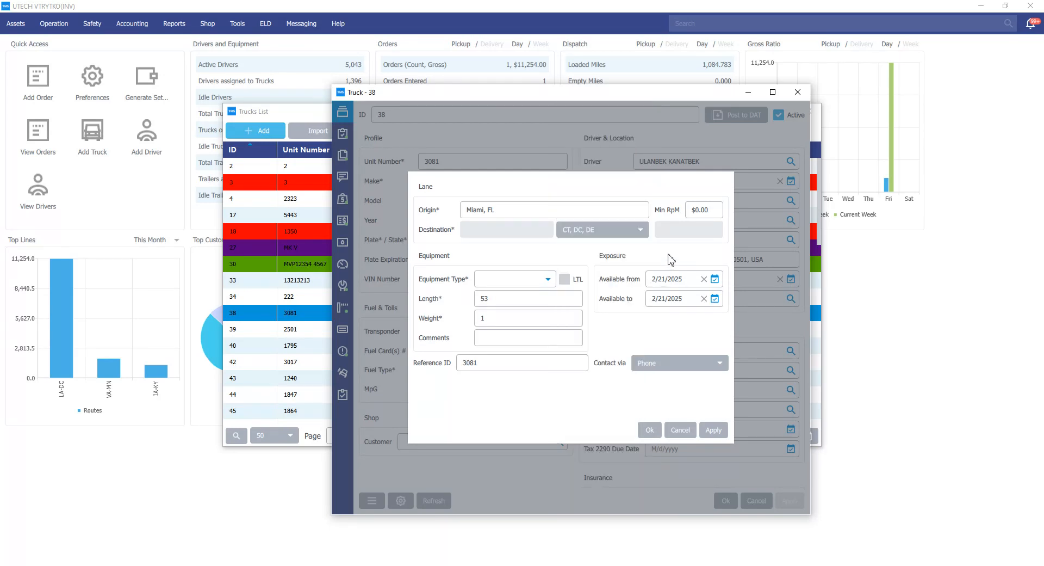
Set equipment type to Auto Carrier and availability from 2/24/2025 to 2/25/2025, then post the truck to DAT.
left_click(548, 280)
left_click(527, 310)
left_click(704, 279)
left_click(714, 279)
left_click(617, 233)
left_click(715, 298)
left_click(635, 252)
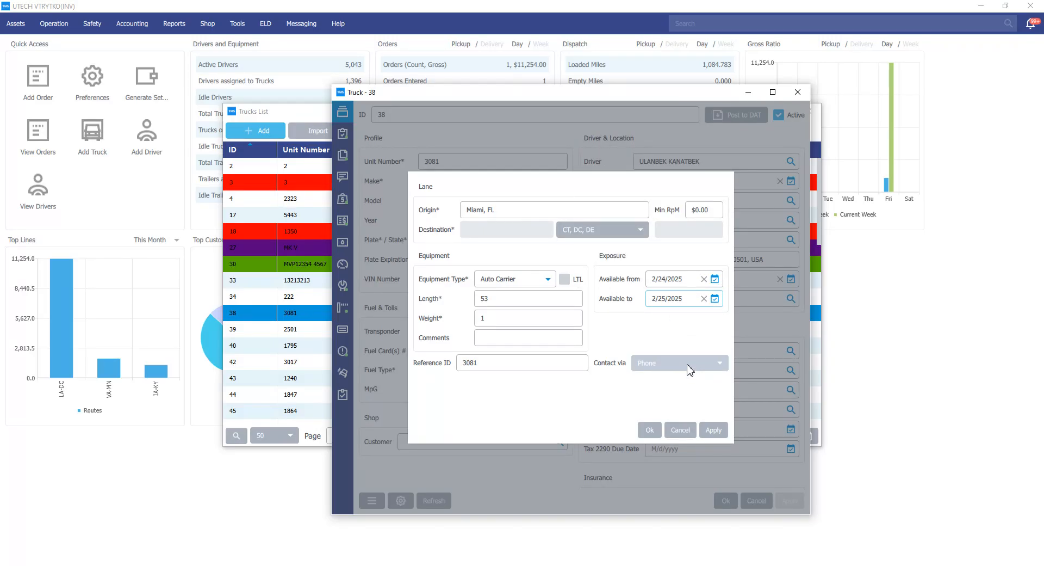
left_click(691, 371)
left_click(697, 340)
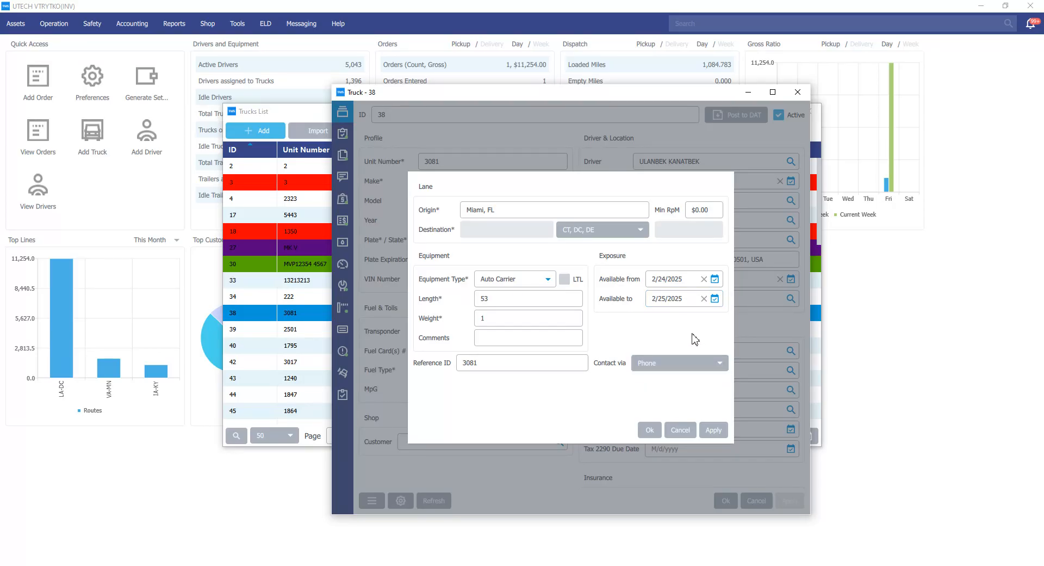
left_click(712, 431)
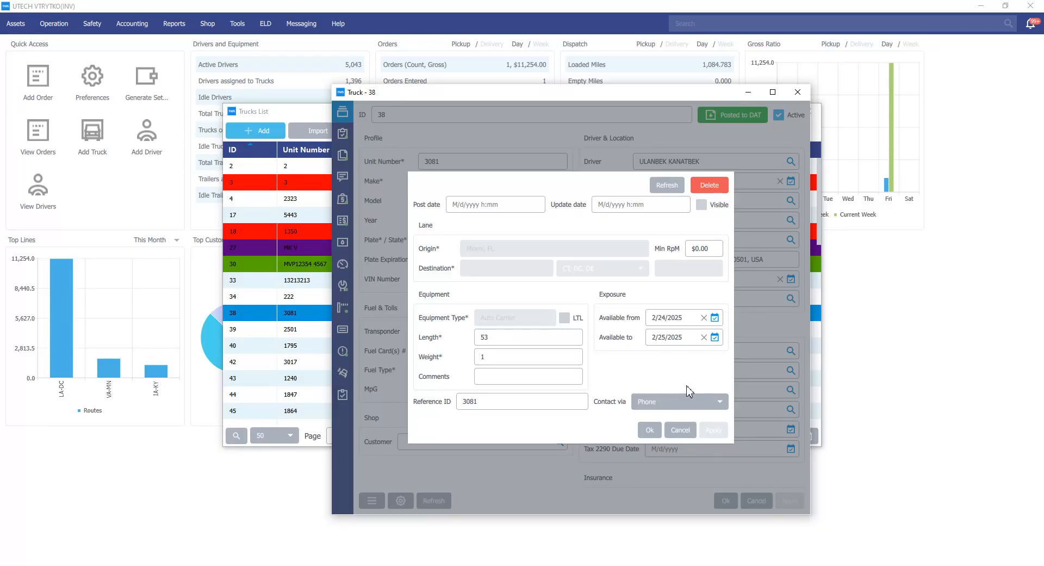
Delete the truck's DAT posting.
left_click(711, 187)
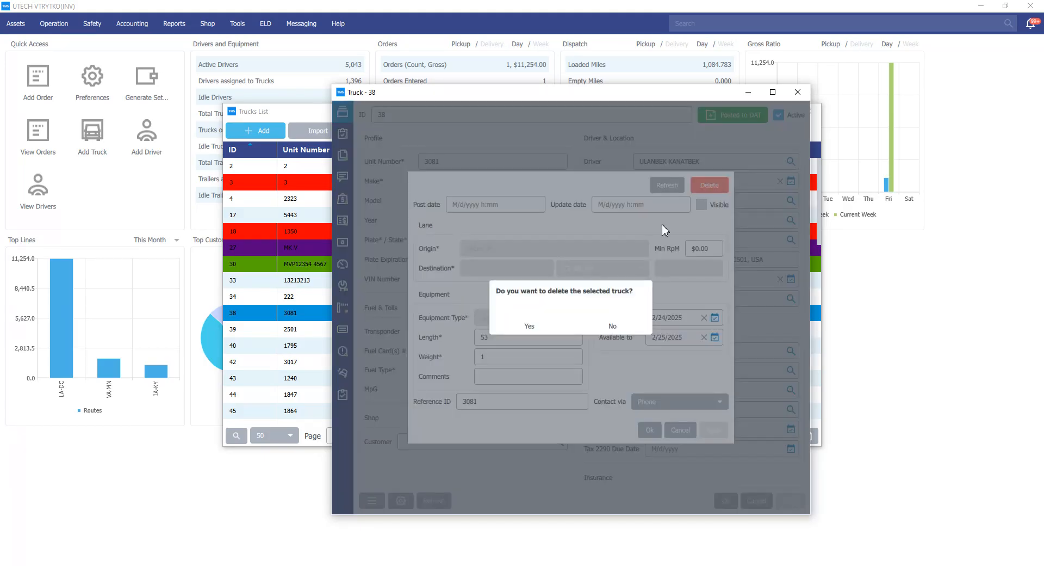
left_click(541, 328)
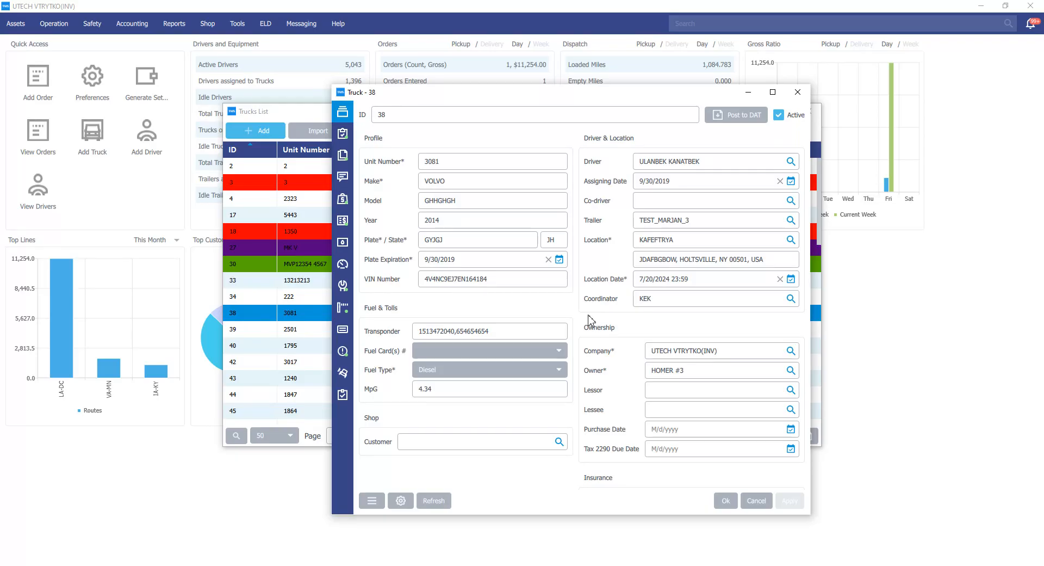
Open the truck's files and view the detailed view.PNG image.
mouse_move(344, 220)
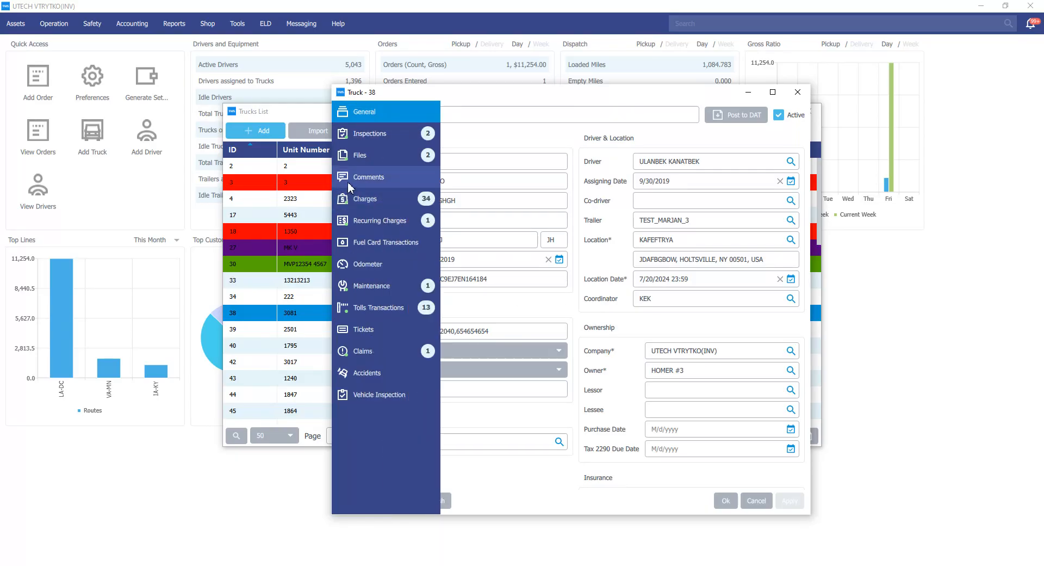
left_click(360, 157)
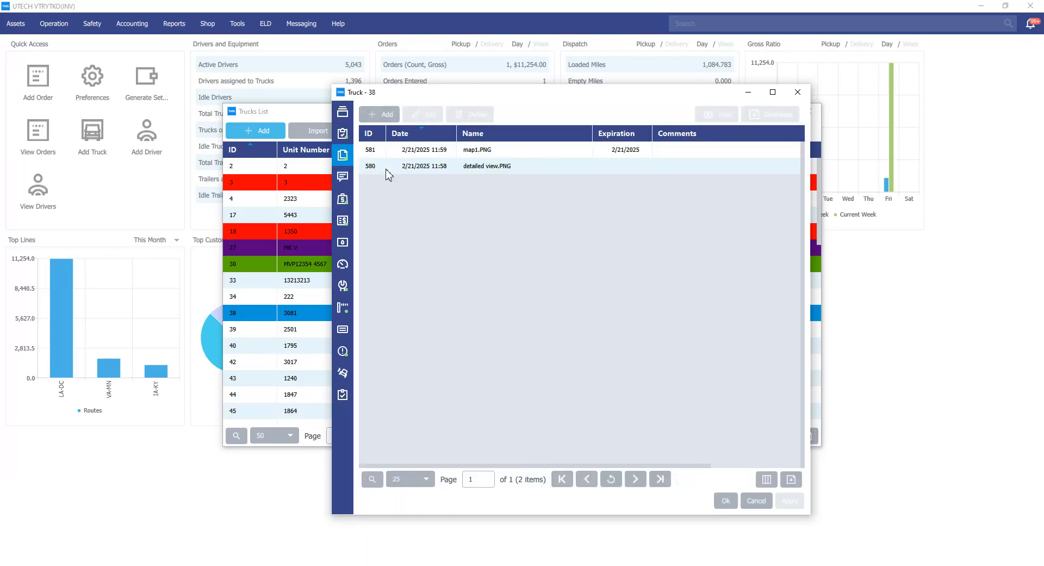
left_click(476, 169)
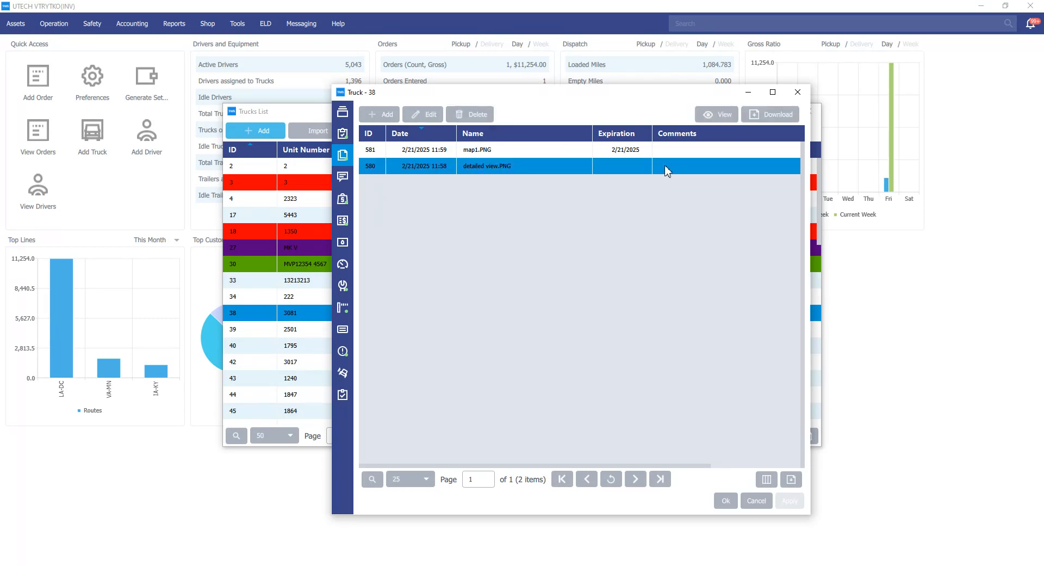
left_click(425, 115)
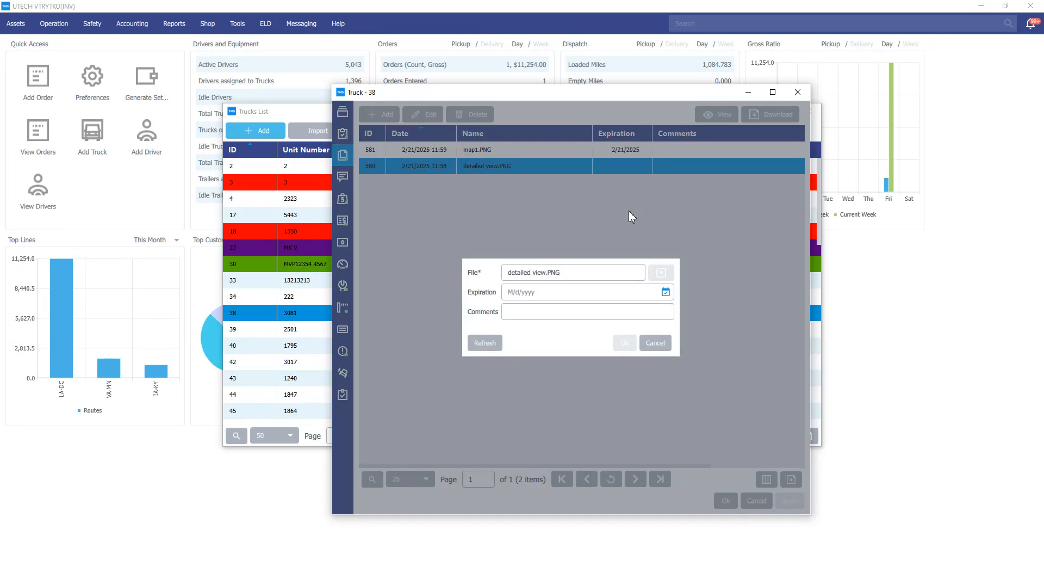
left_click(659, 343)
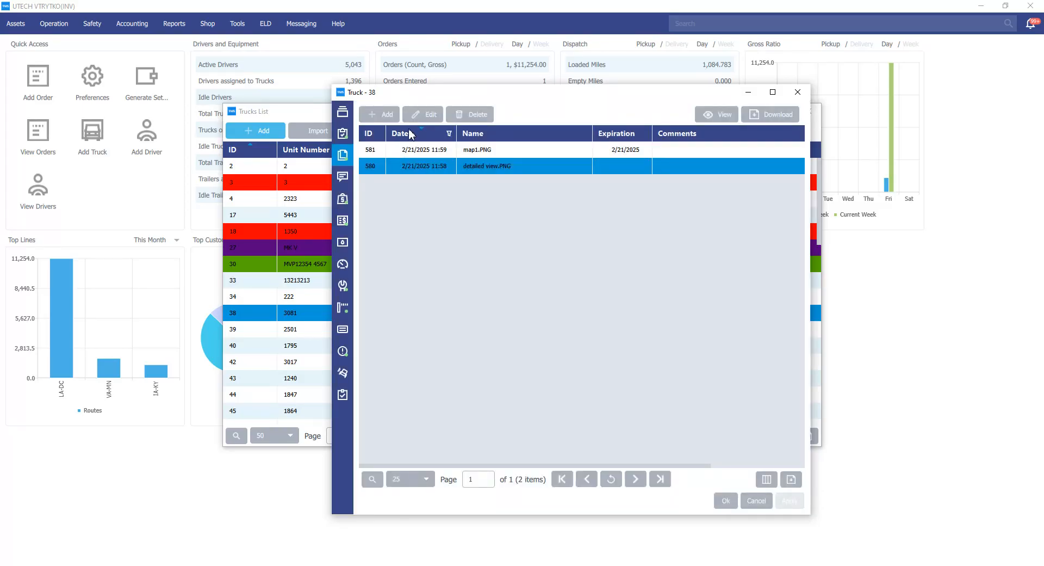
double_click(424, 166)
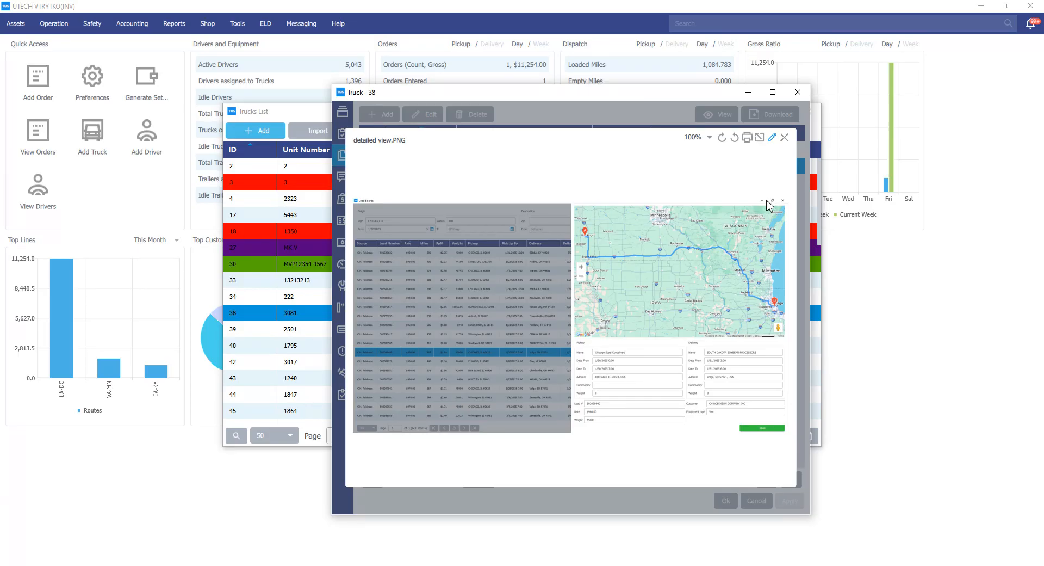
Edit detailed view.PNG with the eraser near its lower-right corner, save the edit, and close the viewer.
left_click(773, 139)
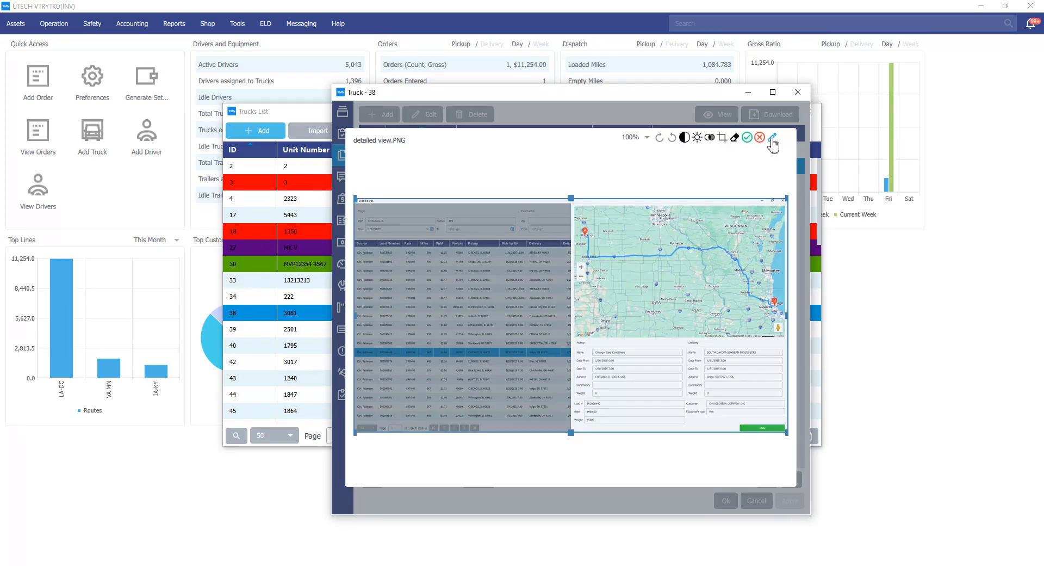
left_click(735, 137)
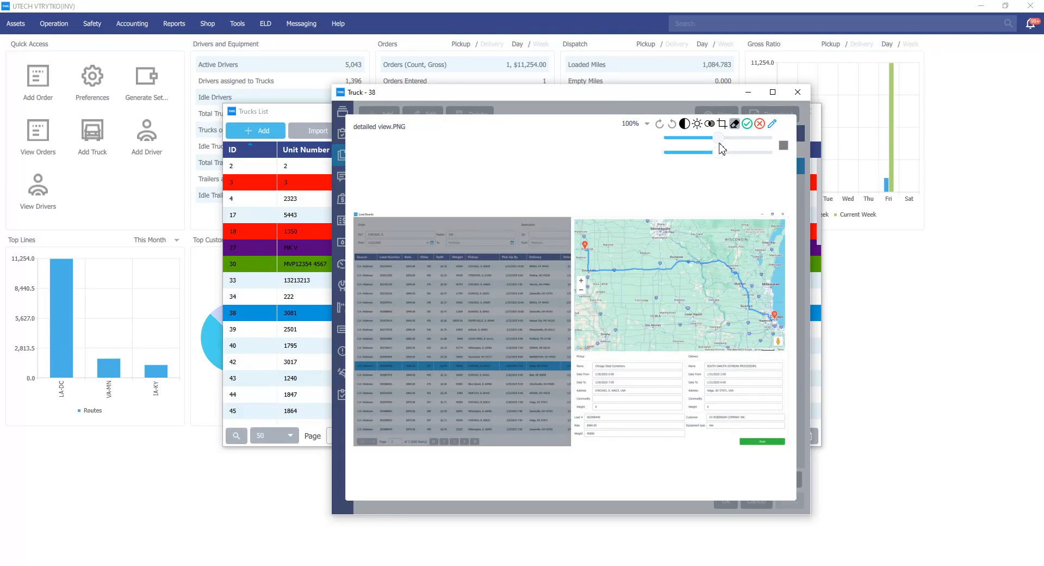
mouse_move(720, 139)
left_mouse_down()
mouse_move(767, 139)
mouse_move(764, 156)
mouse_move(707, 163)
left_mouse_up()
mouse_move(739, 438)
left_mouse_down()
mouse_move(783, 435)
mouse_move(768, 447)
left_mouse_up()
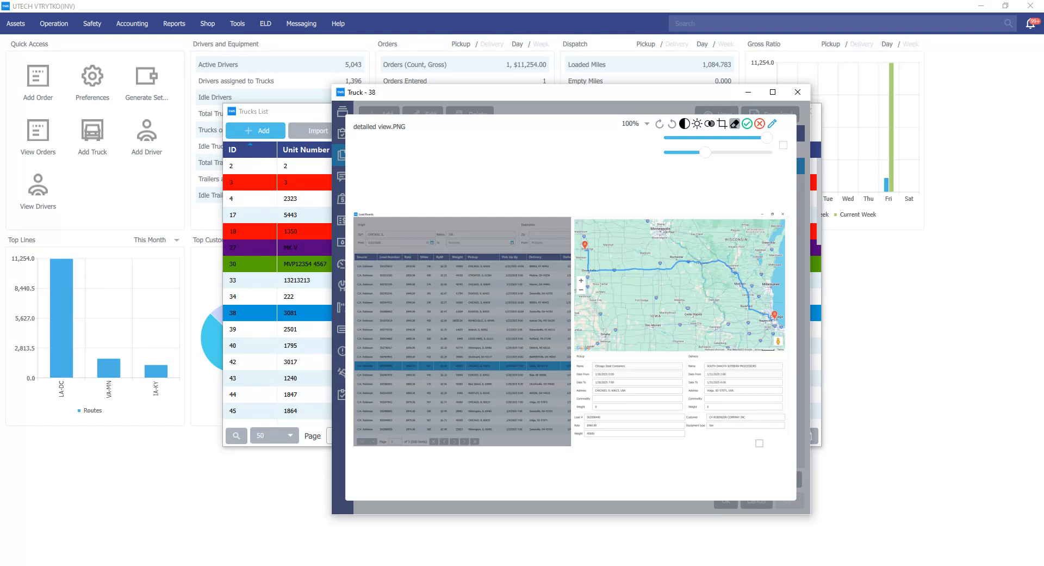
left_click(747, 124)
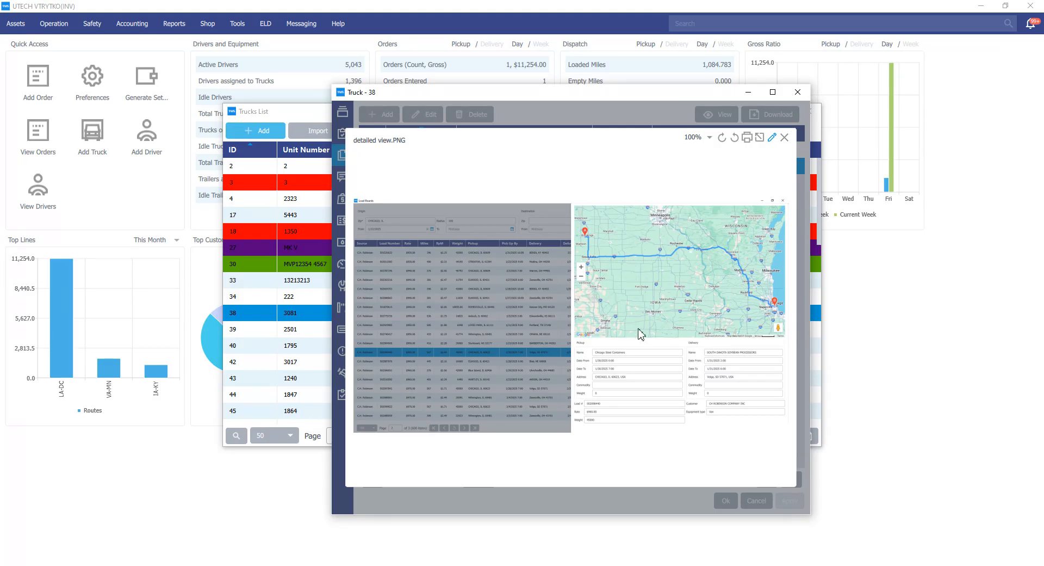
left_click(784, 138)
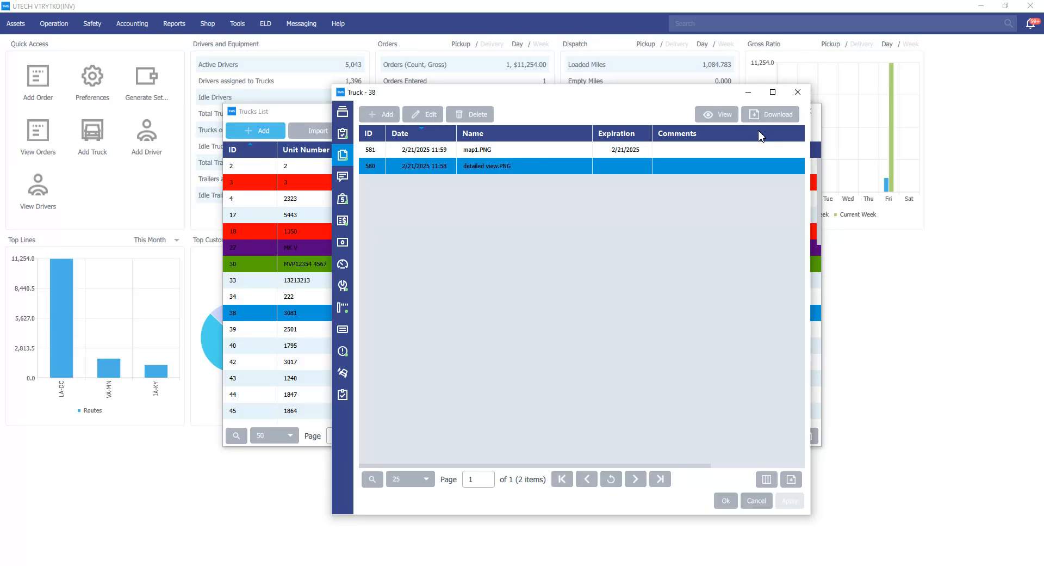
Close the truck record and the trucks list.
left_click(798, 92)
left_click(810, 112)
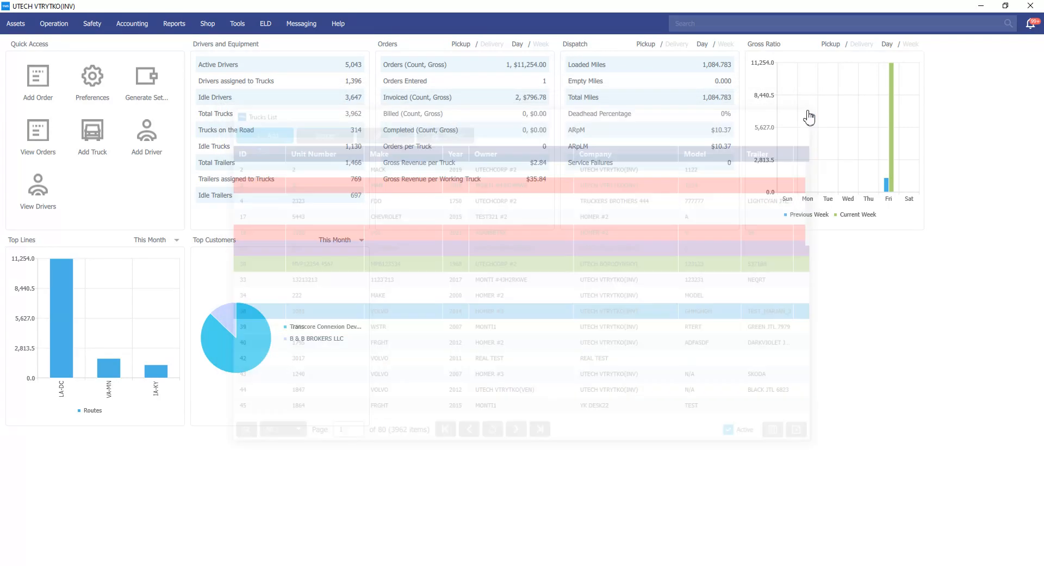